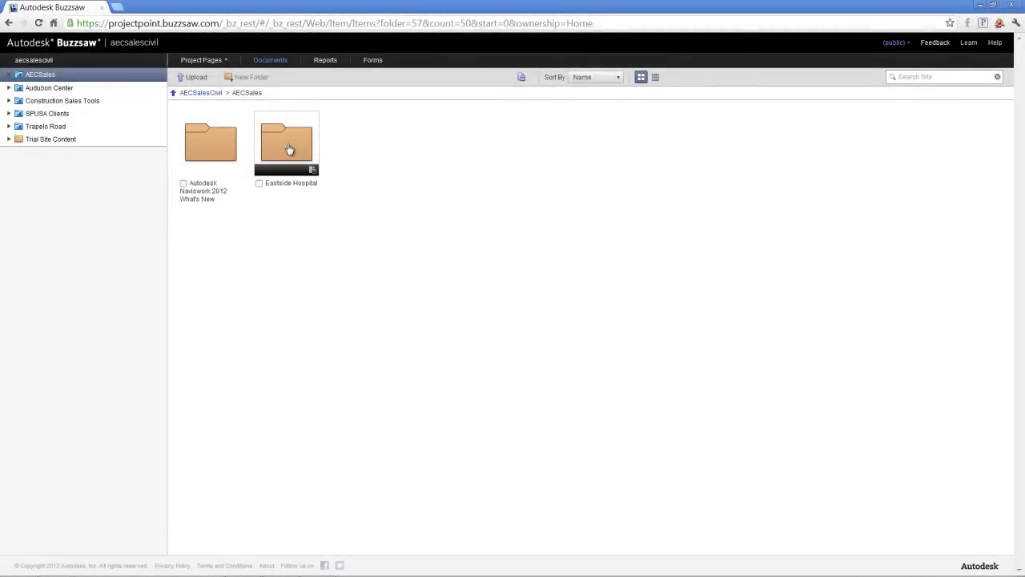
# Step: Open Autodesk_Hospital_Structural.rvt's details from Eastside Hospital > Design Models
pyautogui.click(290, 149)
pyautogui.click(286, 154)
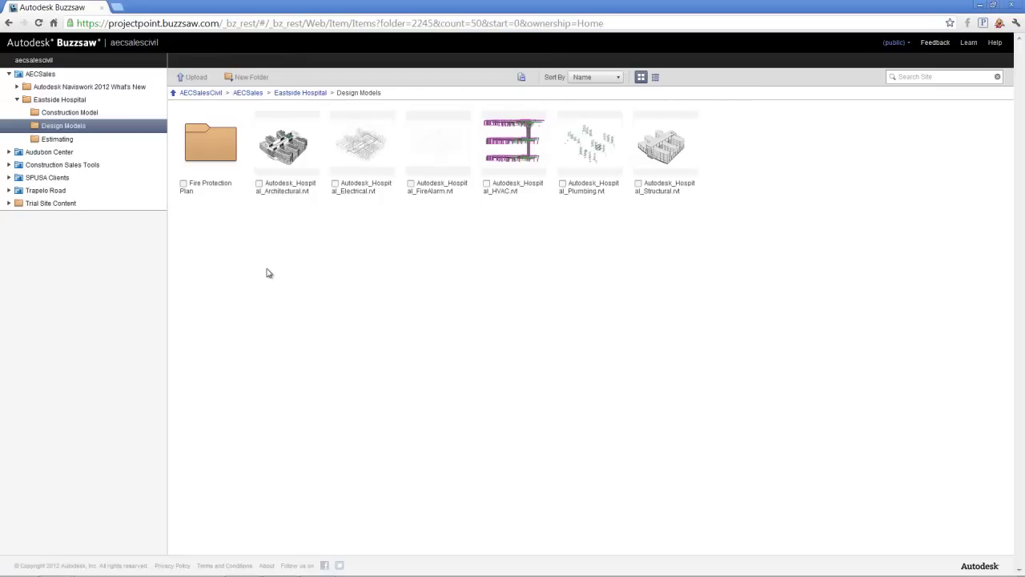
pyautogui.click(664, 142)
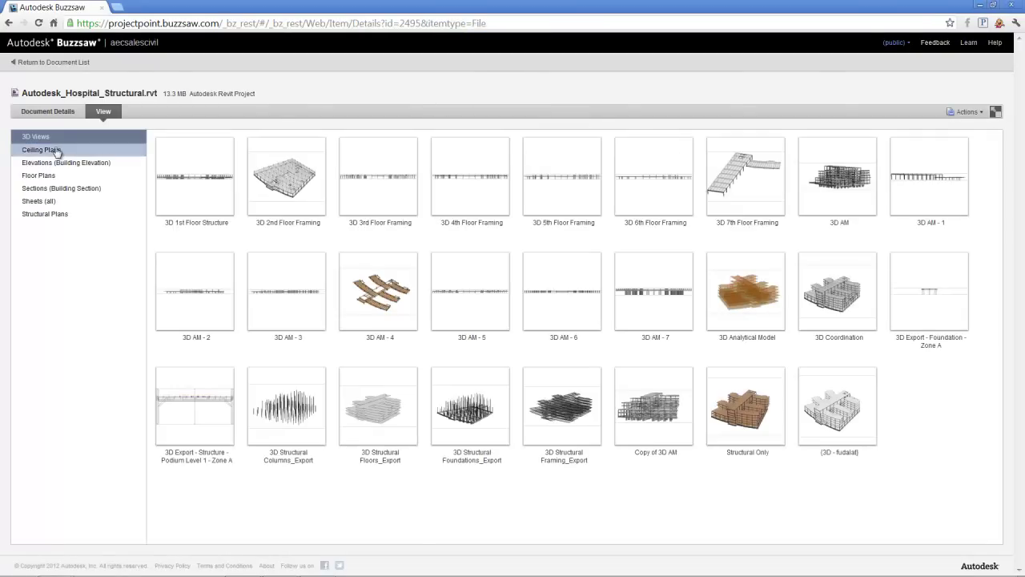
# Step: Browse the model's ceiling plan, elevation and floor plan views, then return to its 3D views
pyautogui.click(53, 150)
pyautogui.click(49, 163)
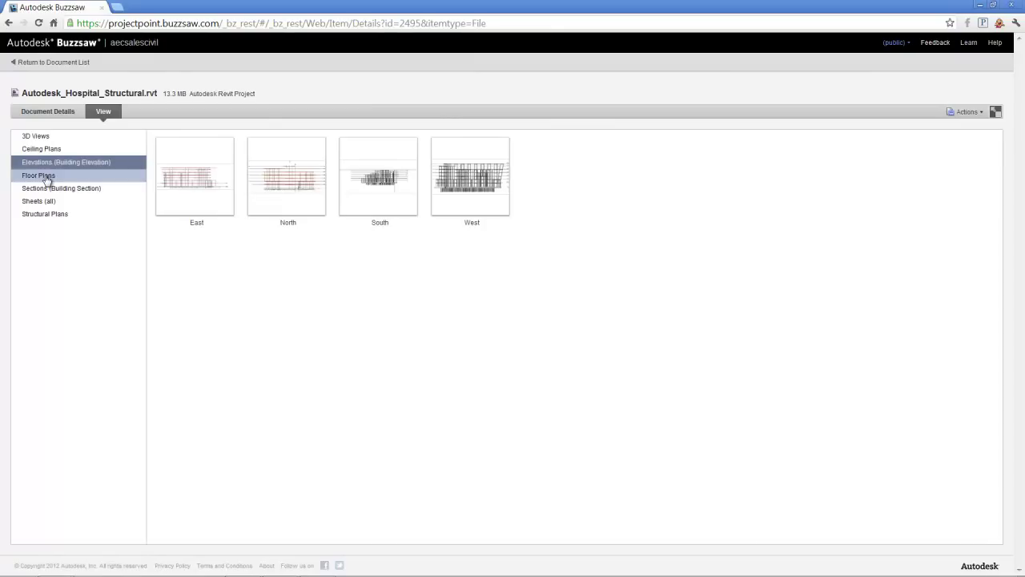
pyautogui.click(47, 175)
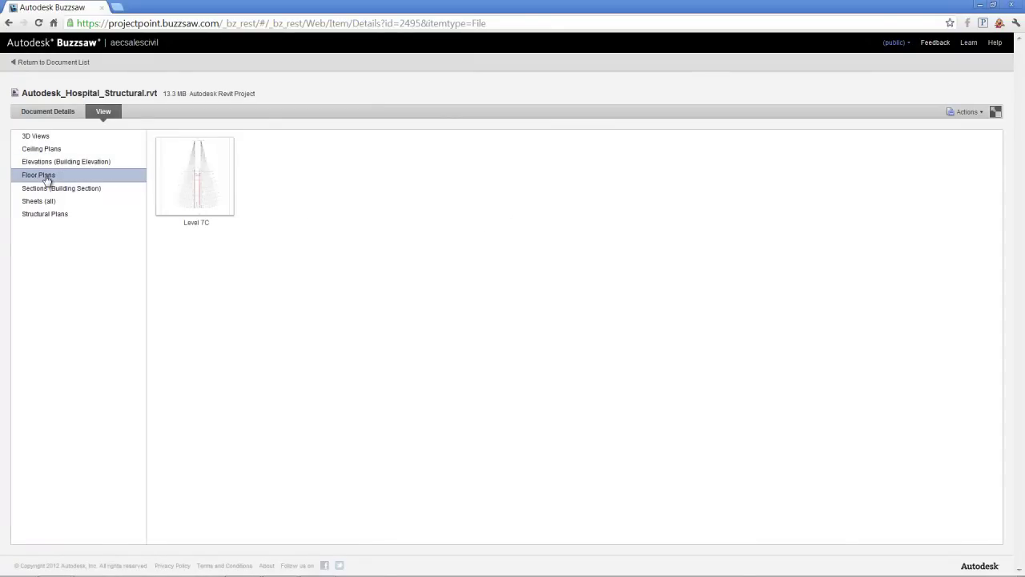
pyautogui.click(36, 138)
# Step: Preview the 3D 2nd Floor Framing view and load it for interactive viewing
pyautogui.click(294, 184)
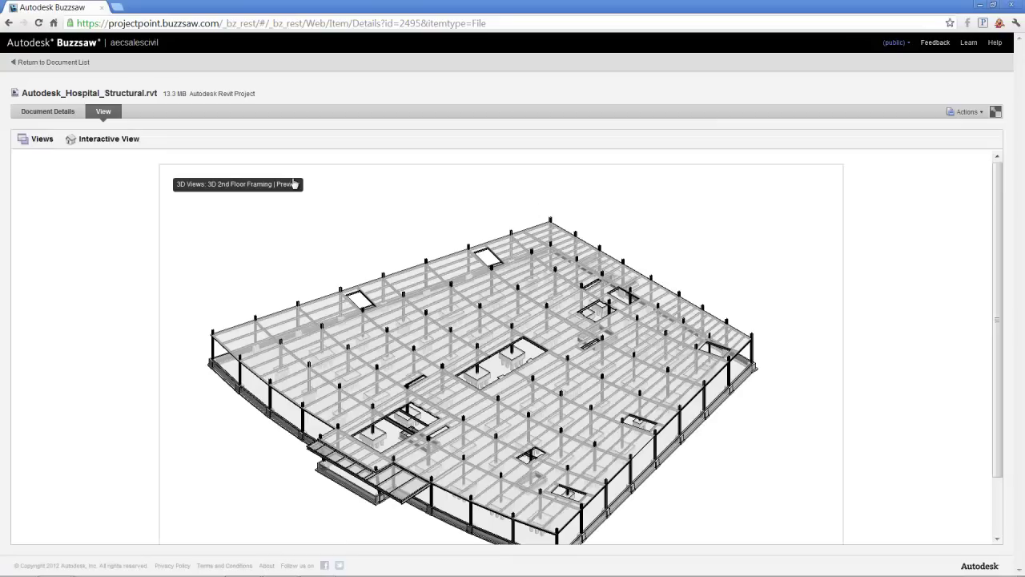
pyautogui.scroll(-2, 340, 233)
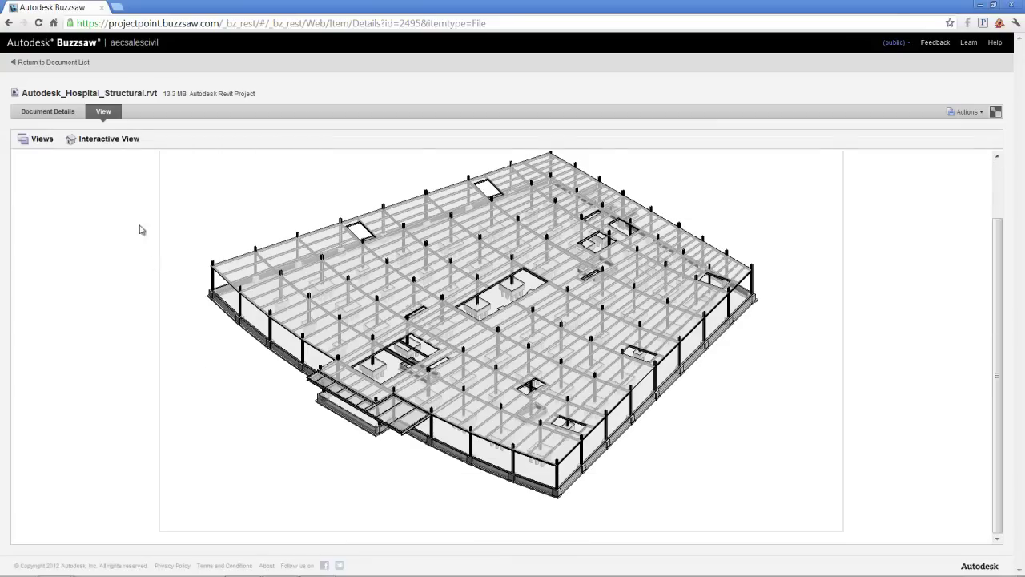
pyautogui.click(112, 141)
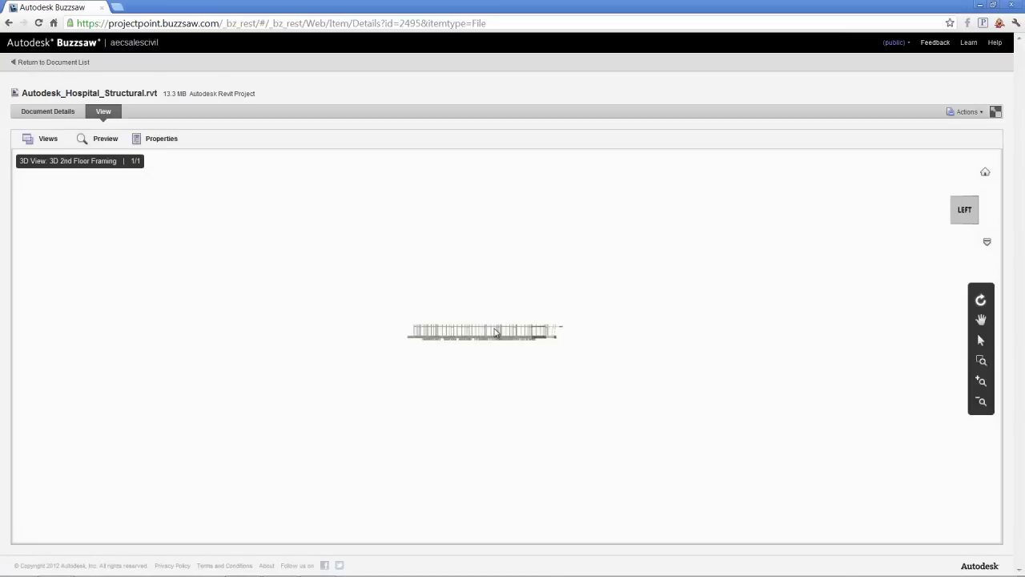
# Step: Zoom and orbit the framing model to a corner perspective, then return to the Design Models list
pyautogui.scroll(4, 495, 332)
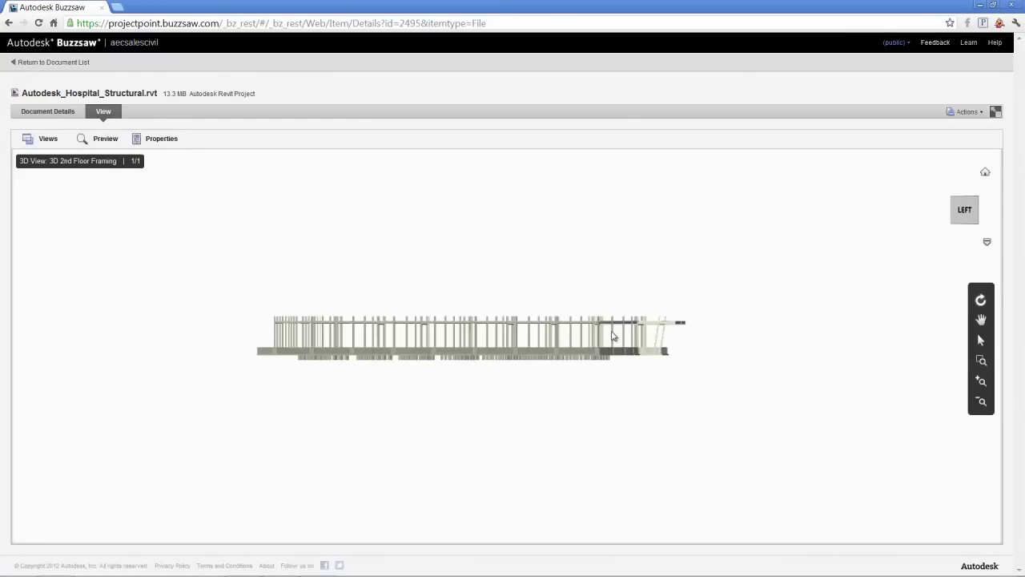
pyautogui.moveTo(609, 338); pyautogui.dragTo(299, 355)
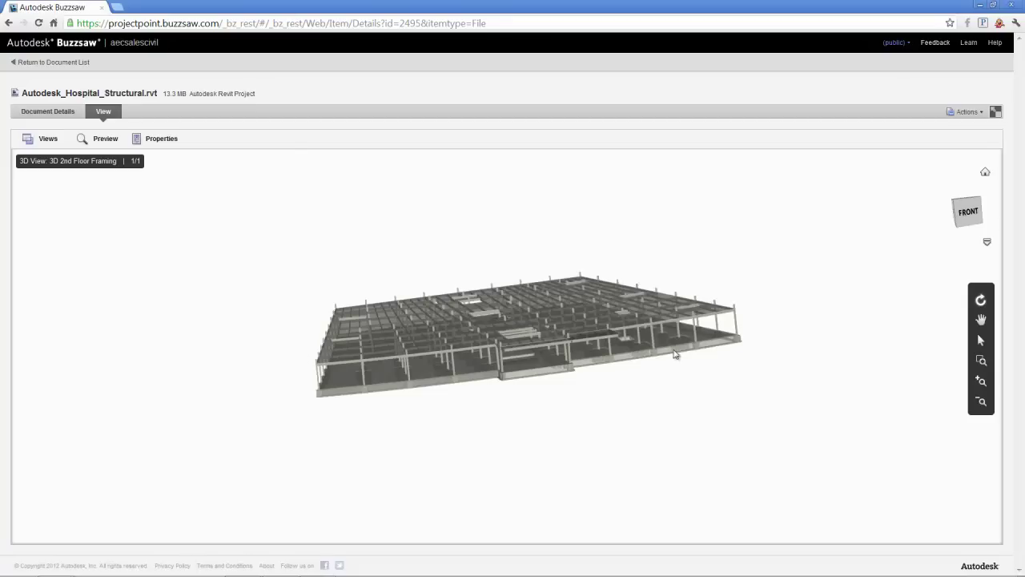
pyautogui.moveTo(673, 356); pyautogui.dragTo(754, 396)
pyautogui.scroll(5, 758, 401)
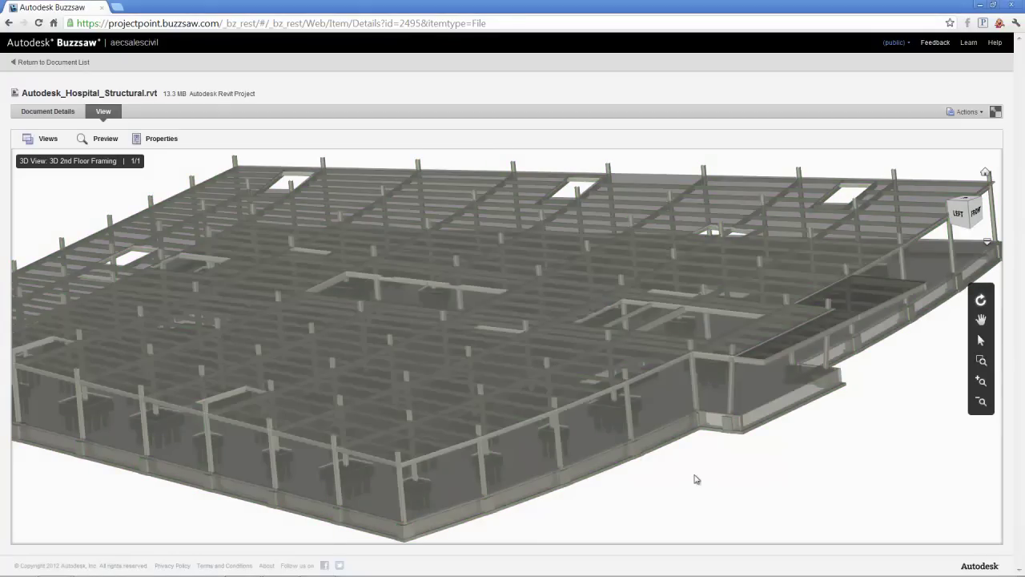
pyautogui.click(52, 62)
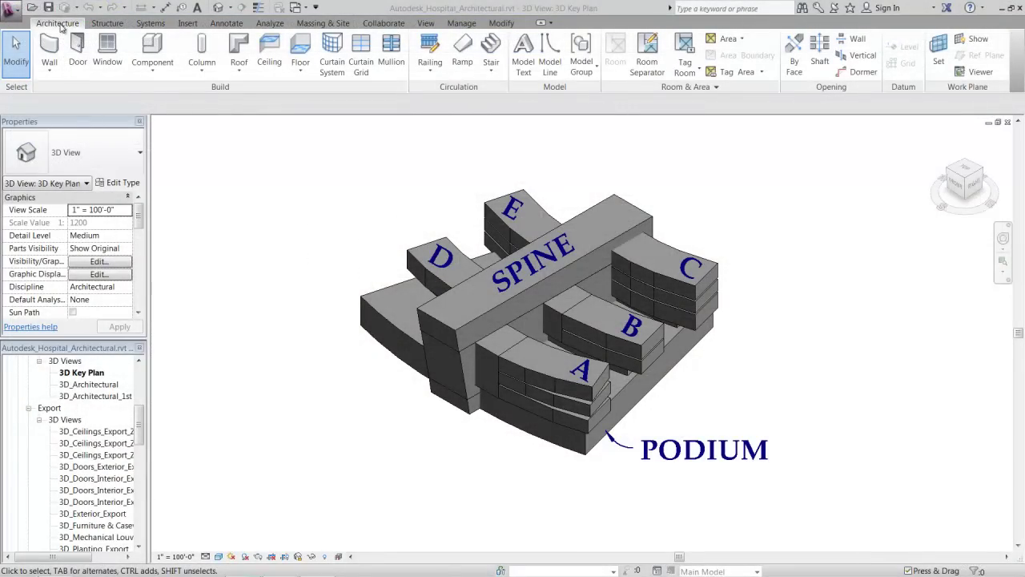
# Step: Open the 3D_Architectural view and orbit the hospital model from its right side round to its left, zooming in
pyautogui.click(108, 386)
pyautogui.doubleClick(108, 385)
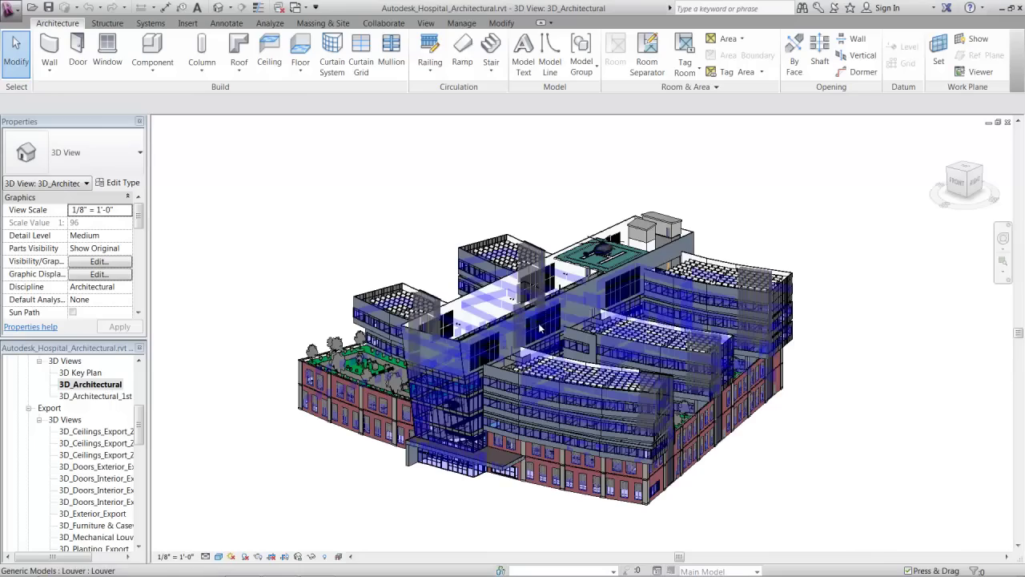
pyautogui.keyDown('shift'); pyautogui.moveTo(561, 357); pyautogui.dragTo(298, 335, button='middle'); pyautogui.keyUp('shift')
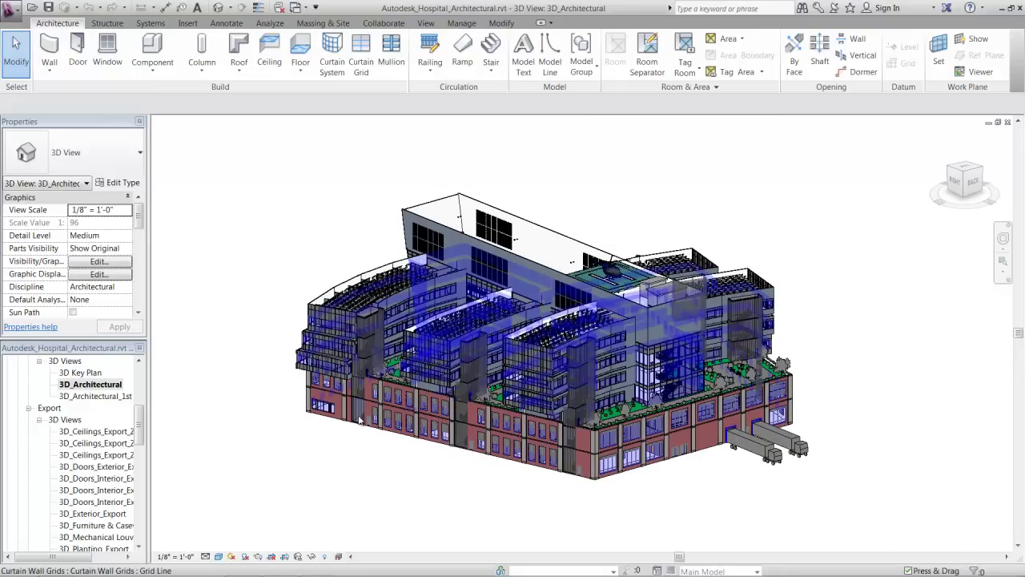
pyautogui.keyDown('shift'); pyautogui.moveTo(690, 357); pyautogui.dragTo(583, 274, button='middle'); pyautogui.keyUp('shift')
pyautogui.keyDown('shift'); pyautogui.moveTo(571, 356); pyautogui.dragTo(472, 353, button='middle'); pyautogui.keyUp('shift')
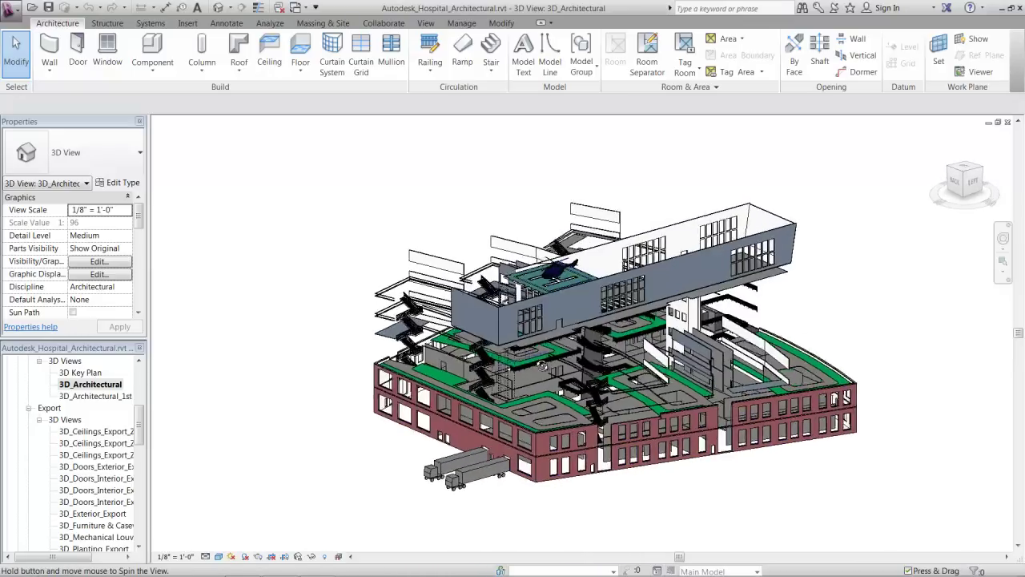
pyautogui.keyDown('shift'); pyautogui.moveTo(521, 358); pyautogui.dragTo(329, 316, button='middle'); pyautogui.keyUp('shift')
pyautogui.scroll(3, 671, 396)
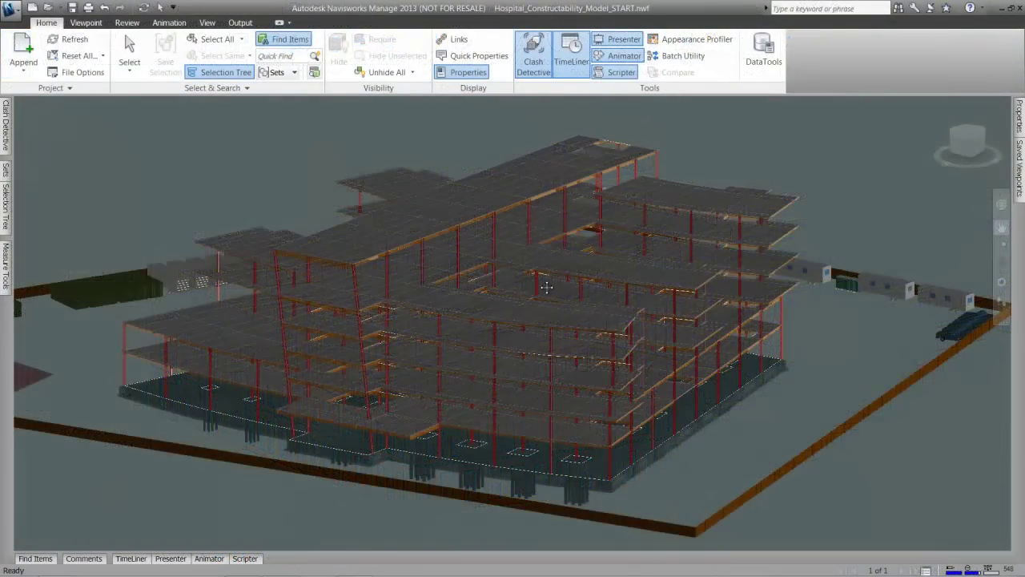
# Step: Select the floor slabs on the two lower levels of the hospital model
pyautogui.moveTo(506, 321)
pyautogui.keyDown('shift'); pyautogui.mouseDown(button='middle')
pyautogui.moveTo(658, 319)
pyautogui.moveTo(707, 385)
pyautogui.moveTo(736, 383)
pyautogui.moveTo(645, 296)
pyautogui.moveTo(520, 307)
pyautogui.moveTo(462, 328)
pyautogui.mouseUp(button='middle'); pyautogui.keyUp('shift')
pyautogui.scroll(5, 506, 316)
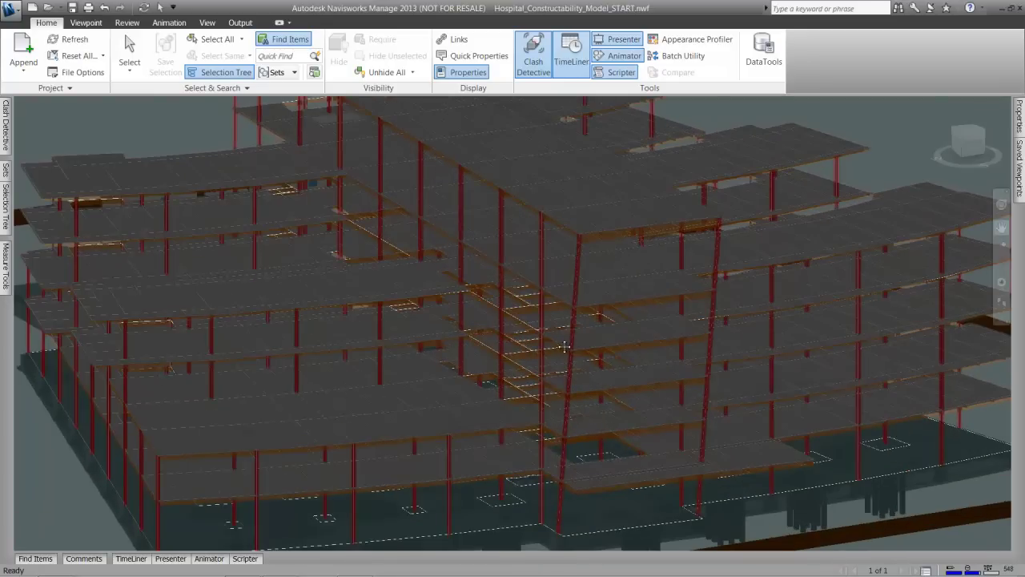
pyautogui.hotkey('ctrl', '1')
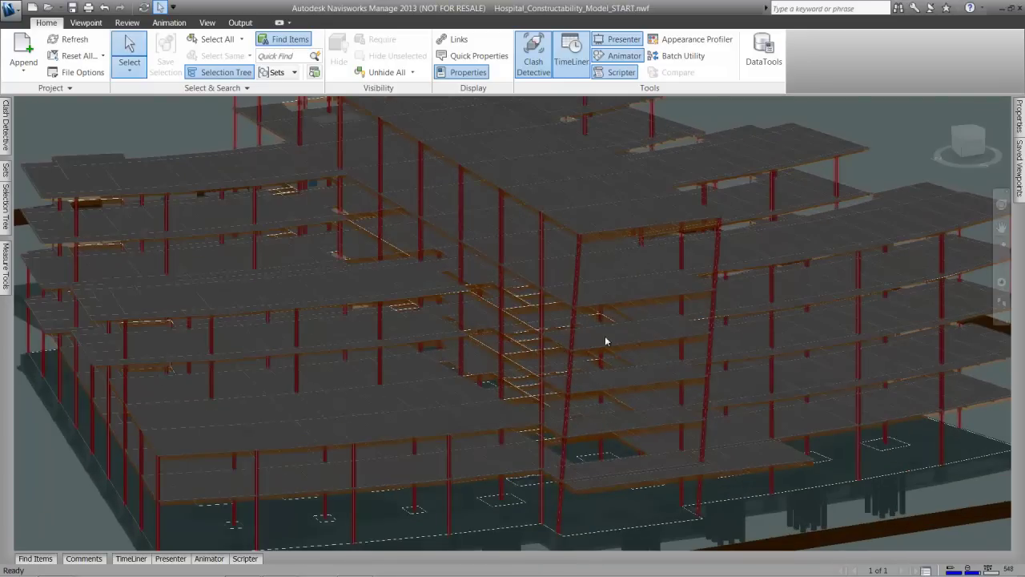
pyautogui.click(620, 379)
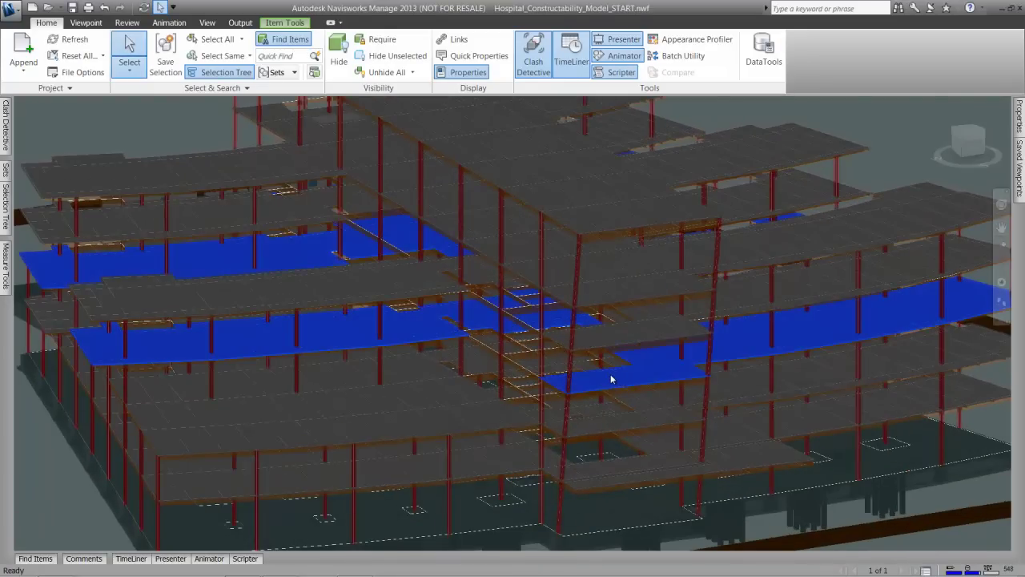
pyautogui.click(620, 332)
pyautogui.click(616, 287)
pyautogui.click(593, 214)
pyautogui.click(621, 385)
# Step: Tag the blue slab with the comment 'Split into Pours'
pyautogui.click(137, 24)
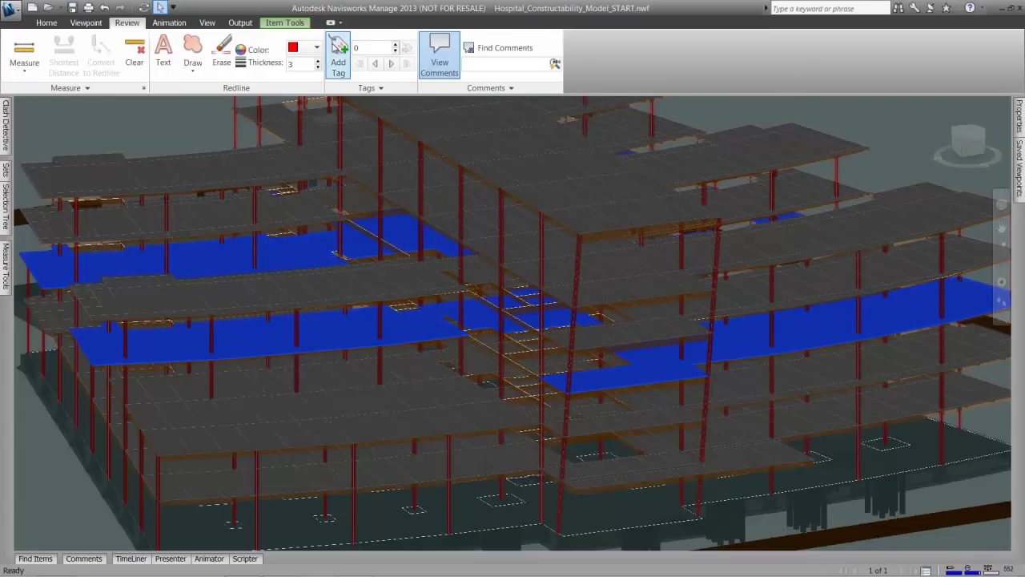
pyautogui.click(654, 365)
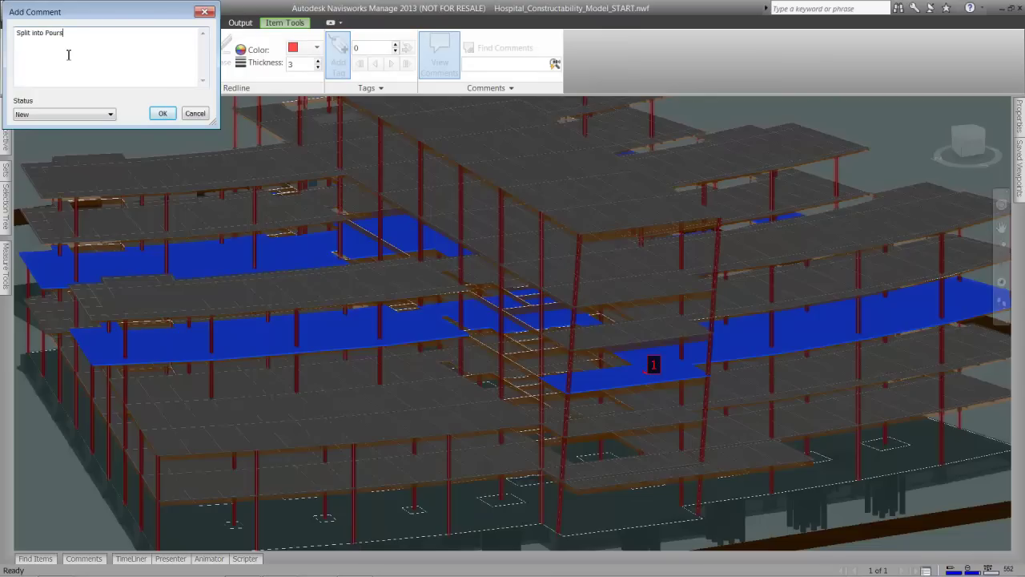
pyautogui.click(161, 113)
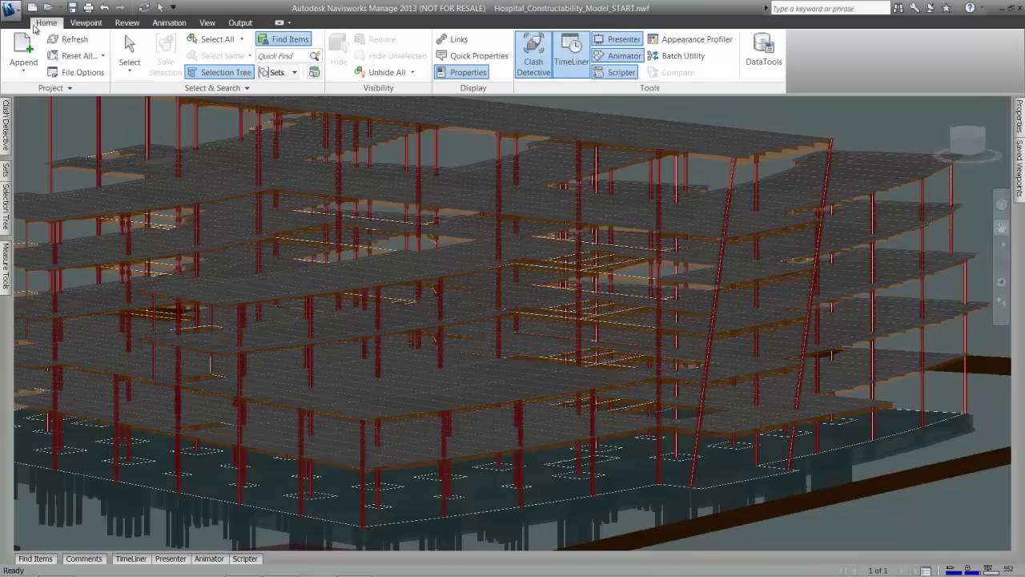
# Step: Append the architectural hospital model to the Navisworks scene
pyautogui.click(24, 48)
pyautogui.click(465, 264)
pyautogui.click(678, 393)
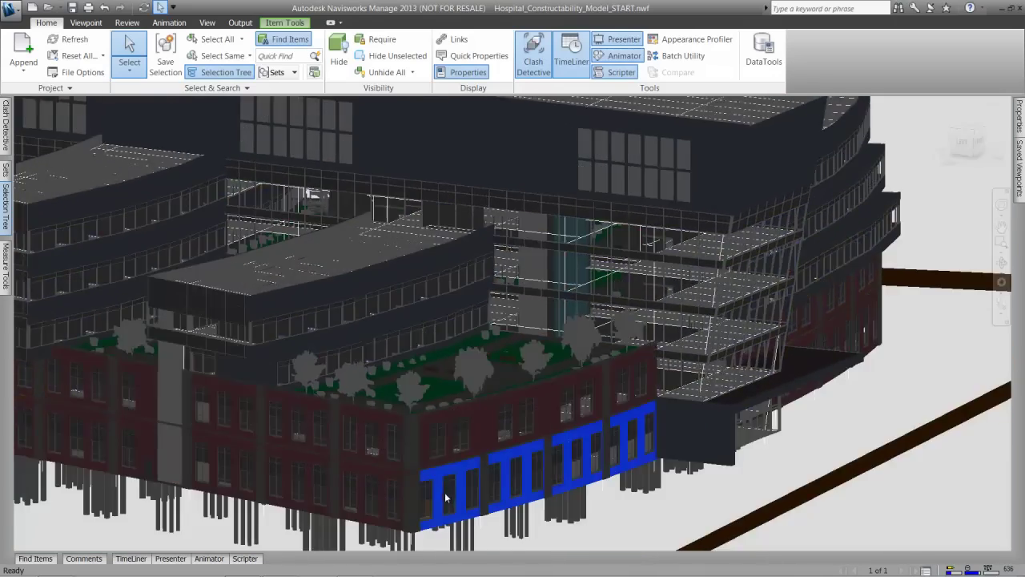
# Step: Select the four left and right blue wall bands, upper and lower
pyautogui.scroll(6, 446, 490)
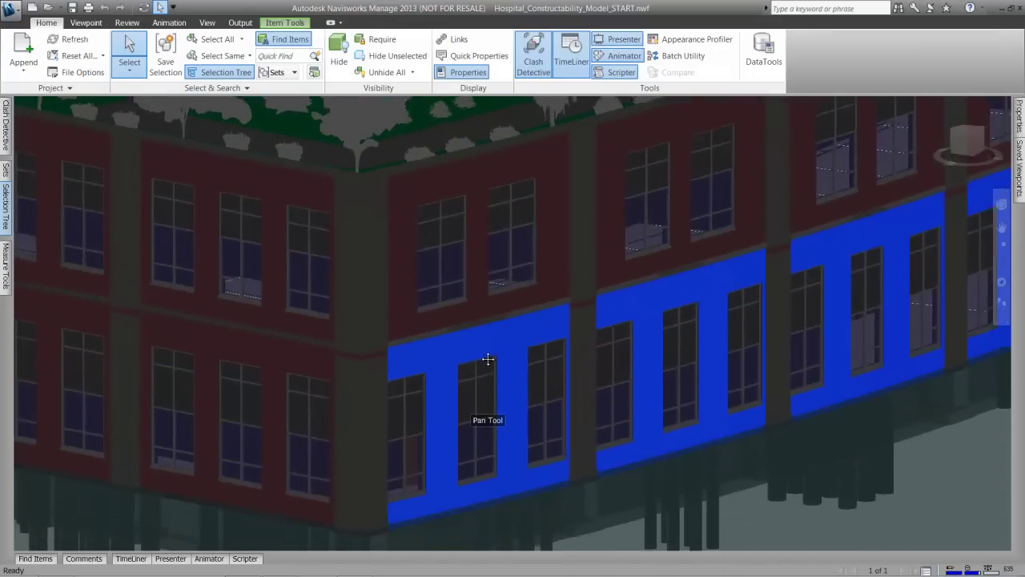
pyautogui.moveTo(488, 358); pyautogui.dragTo(489, 299, button='middle')
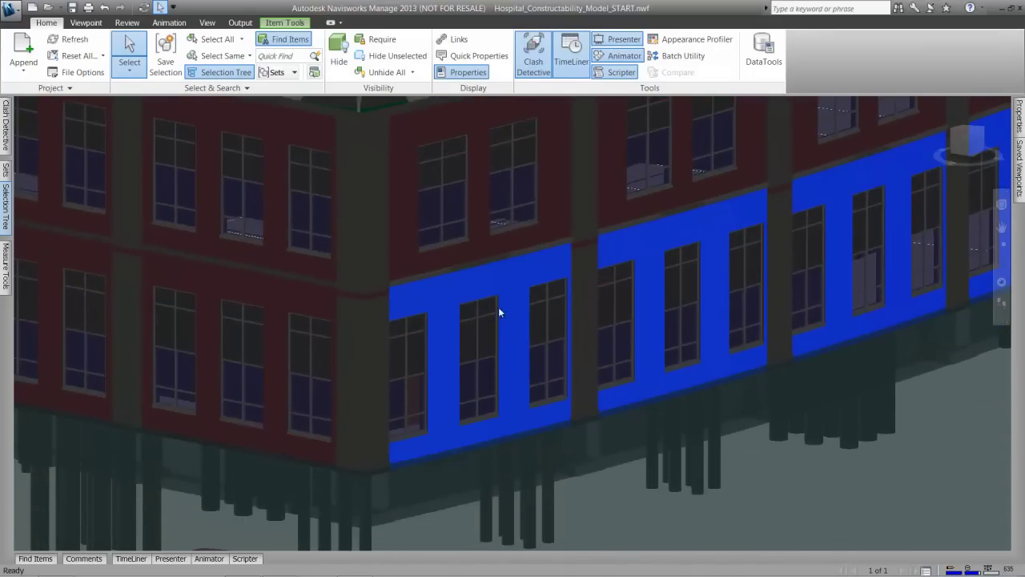
pyautogui.click(316, 304)
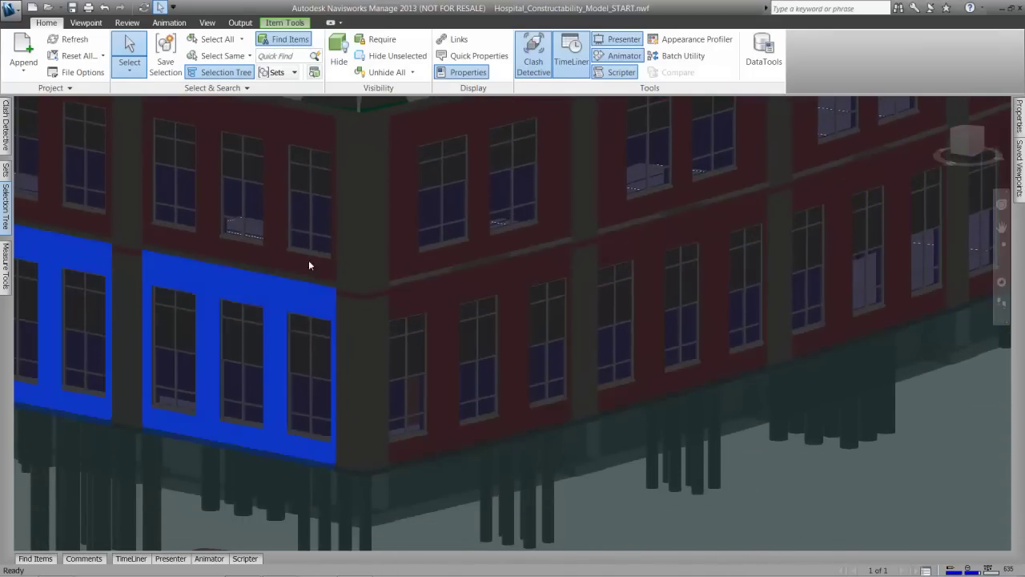
pyautogui.click(308, 266)
pyautogui.click(412, 265)
pyautogui.click(427, 285)
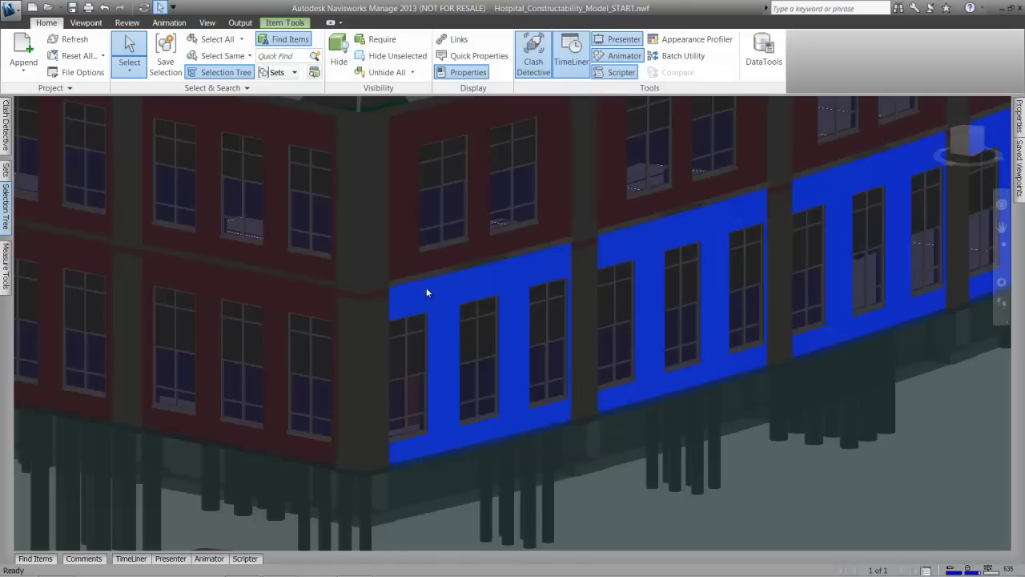
# Step: Tag the lower blue wall band with the comment 'Split into parts and sections'
pyautogui.click(126, 22)
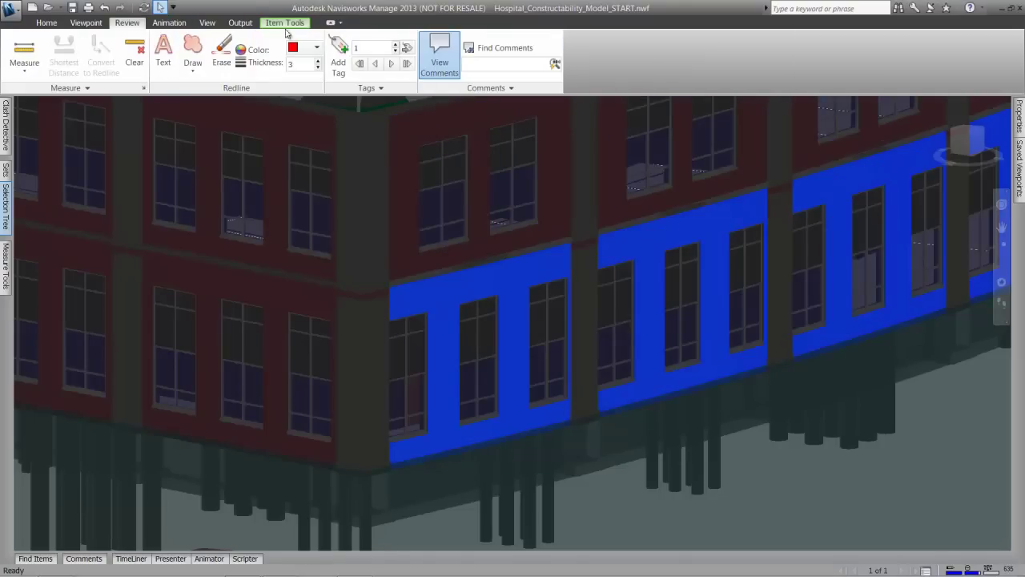
pyautogui.click(338, 56)
pyautogui.click(460, 323)
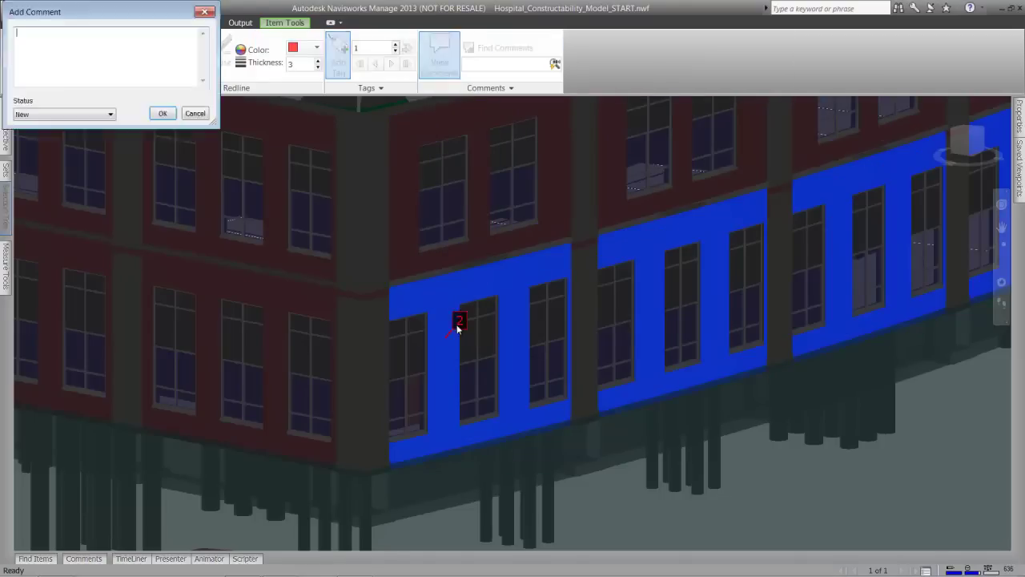
pyautogui.click(161, 114)
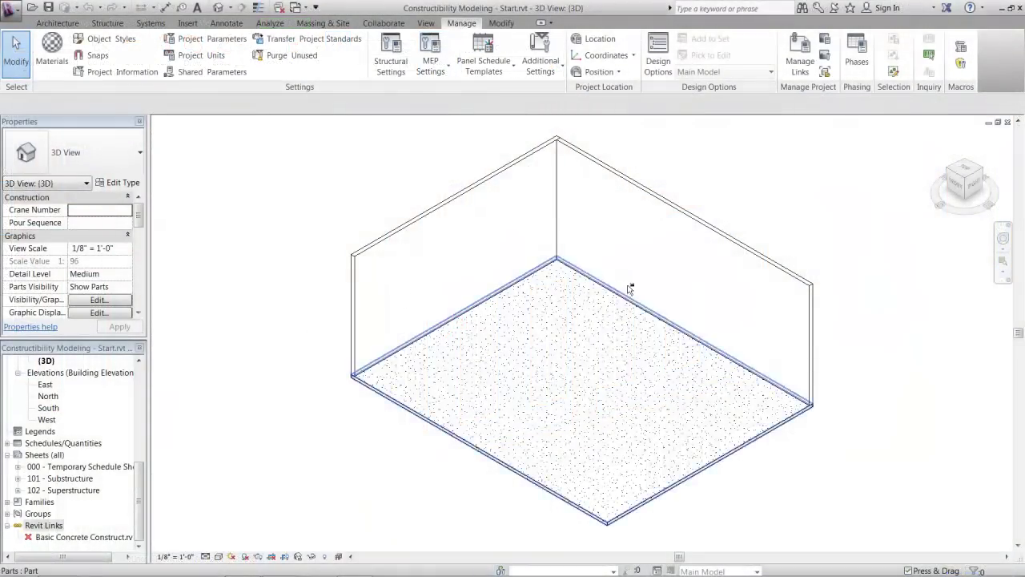
# Step: Select both the left and right walls for dividing into parts
pyautogui.click(594, 264)
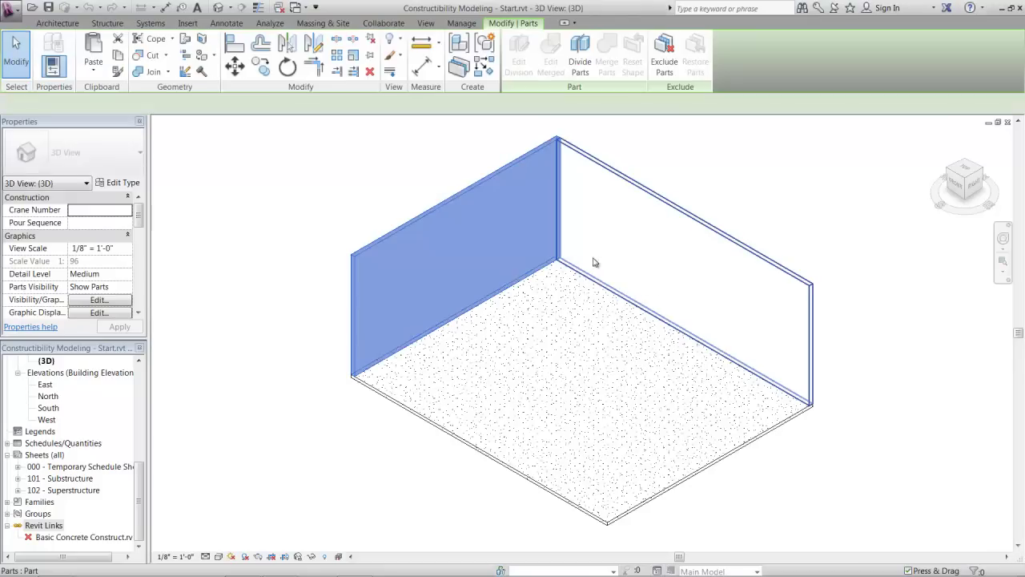
pyautogui.keyDown('ctrl'); pyautogui.click(642, 228); pyautogui.keyUp('ctrl')
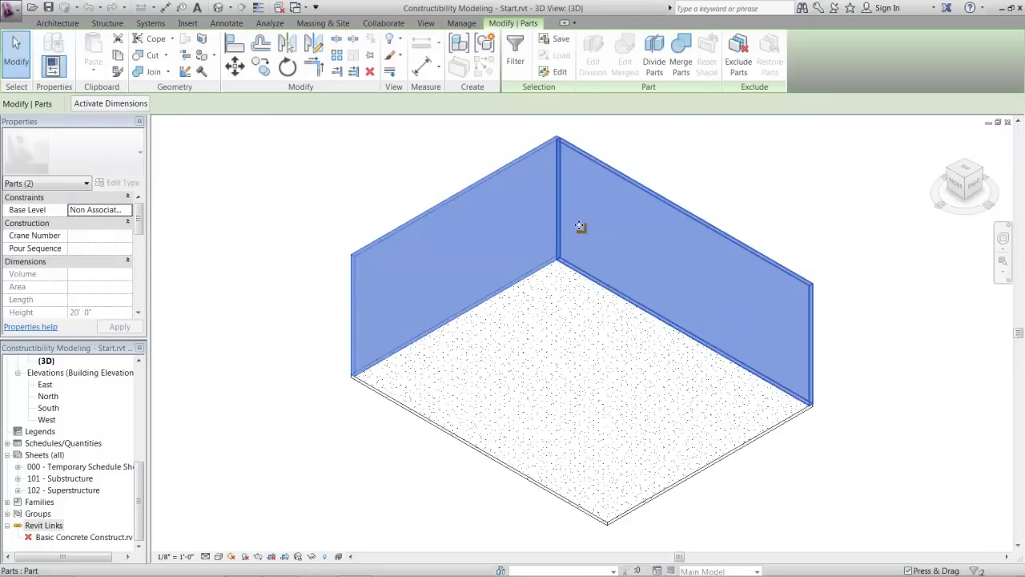
pyautogui.click(654, 54)
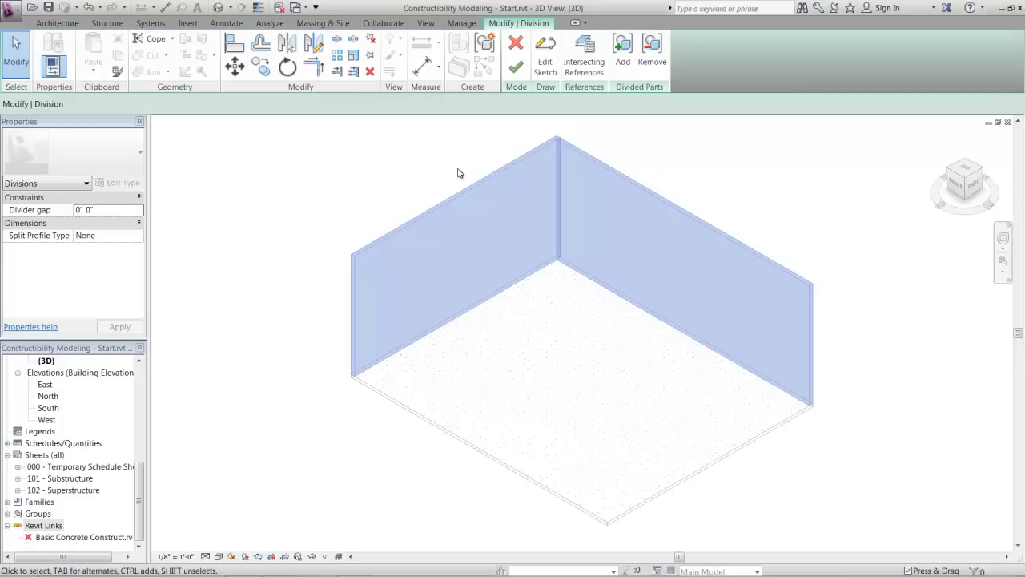
# Step: Use Grids 2 through 7, all checked, as the intersecting references for the division
pyautogui.click(584, 56)
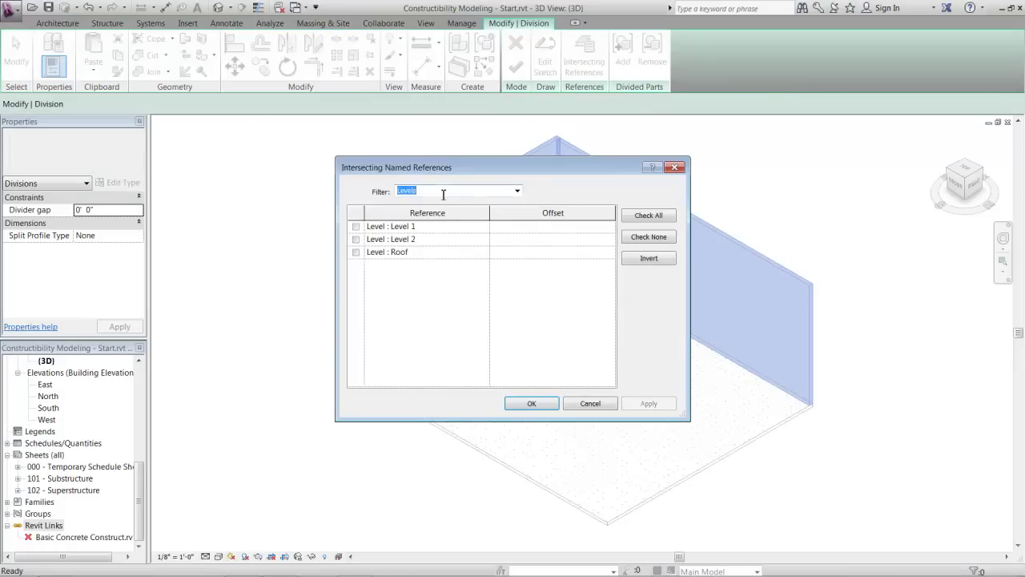
pyautogui.click(518, 192)
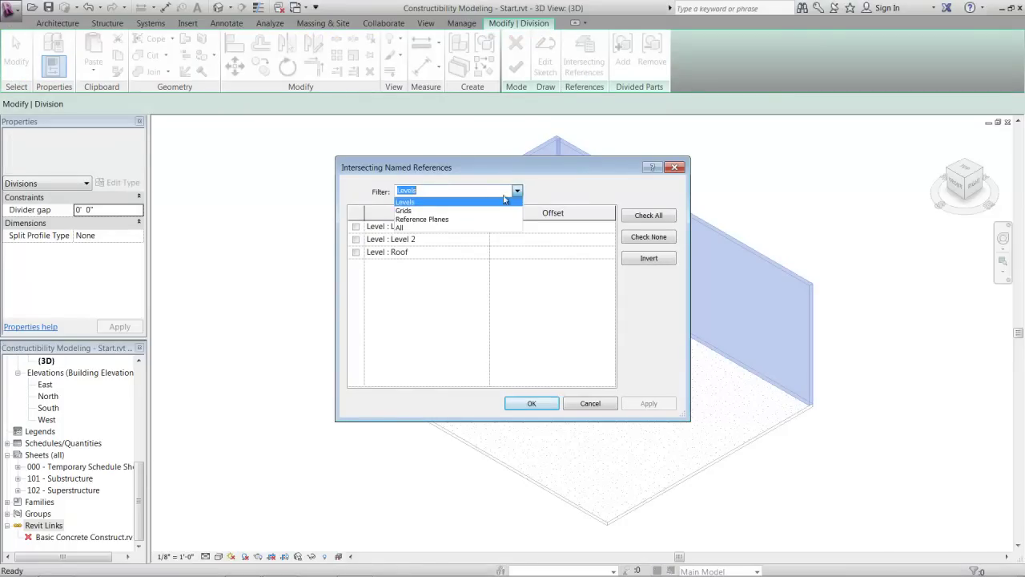
pyautogui.click(469, 212)
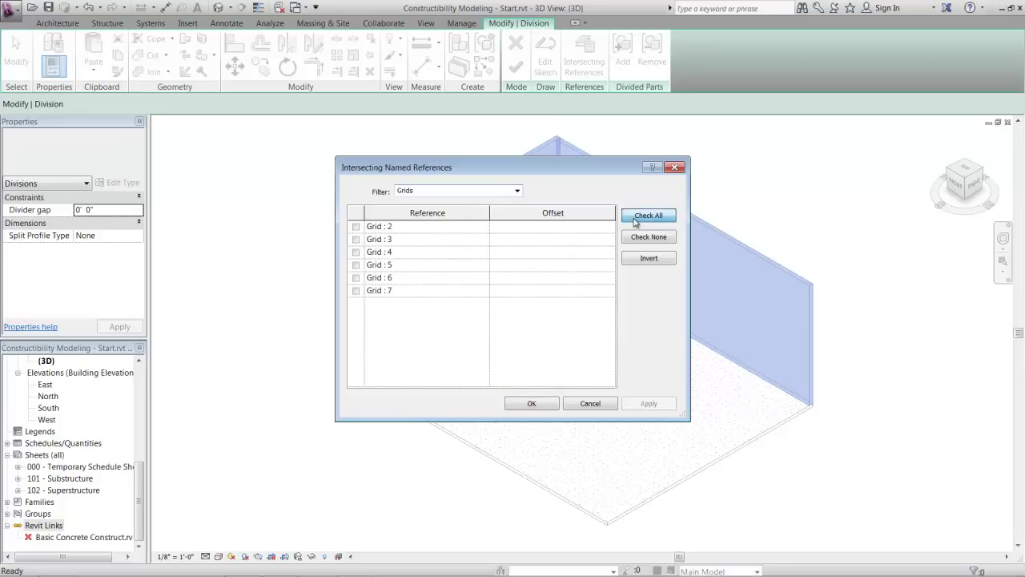
pyautogui.click(653, 403)
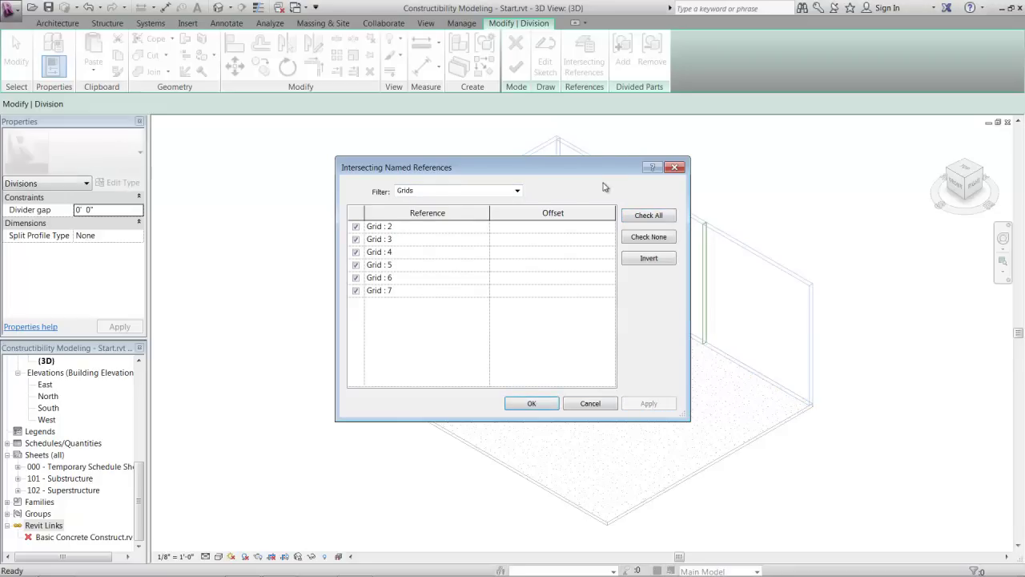
pyautogui.moveTo(602, 172); pyautogui.dragTo(826, 299)
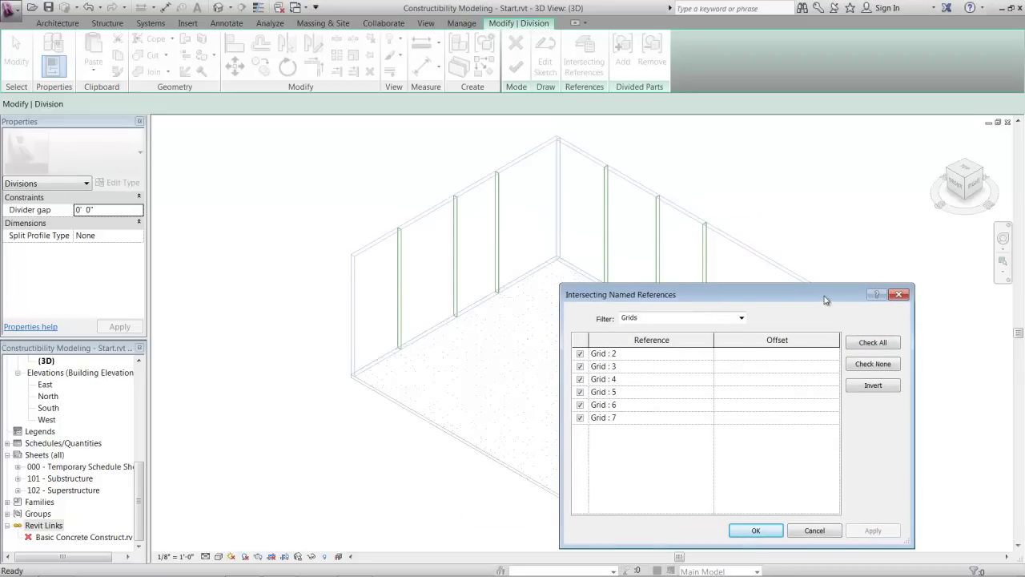
pyautogui.click(755, 532)
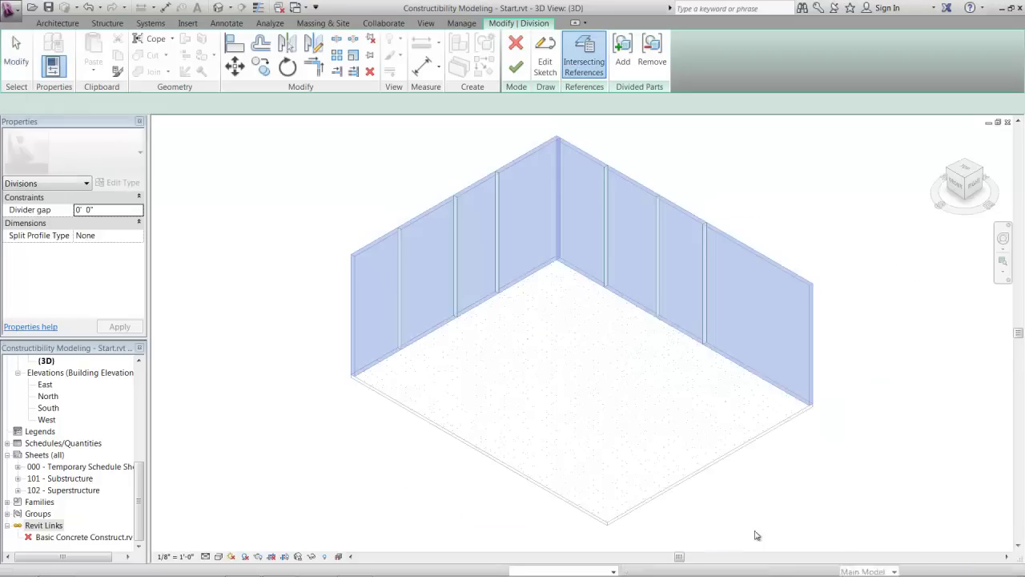
# Step: Finish the division and merge the two corner wall parts into one 280.00 CF part
pyautogui.click(516, 70)
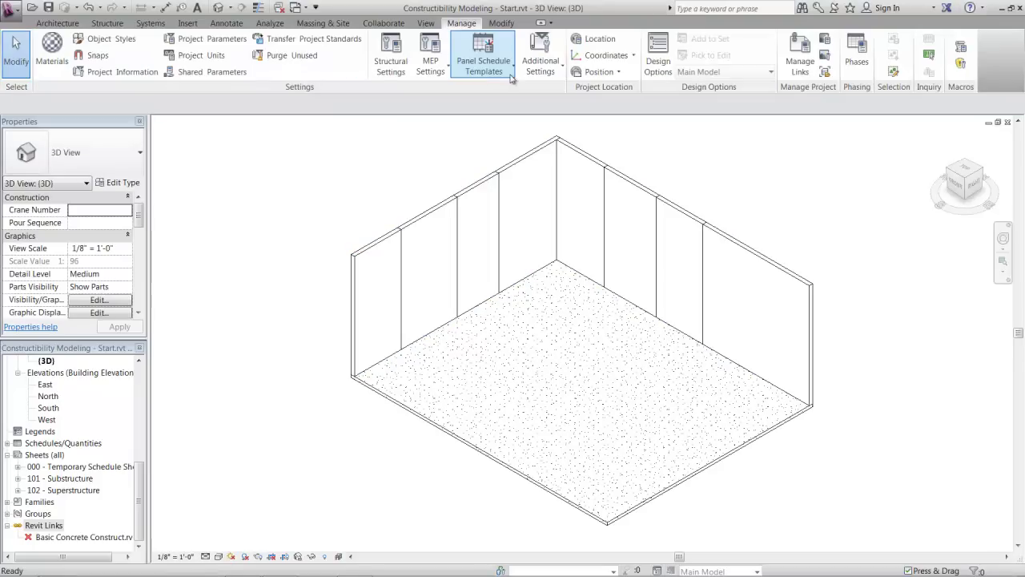
pyautogui.click(583, 163)
pyautogui.keyDown('ctrl'); pyautogui.click(542, 156); pyautogui.keyUp('ctrl')
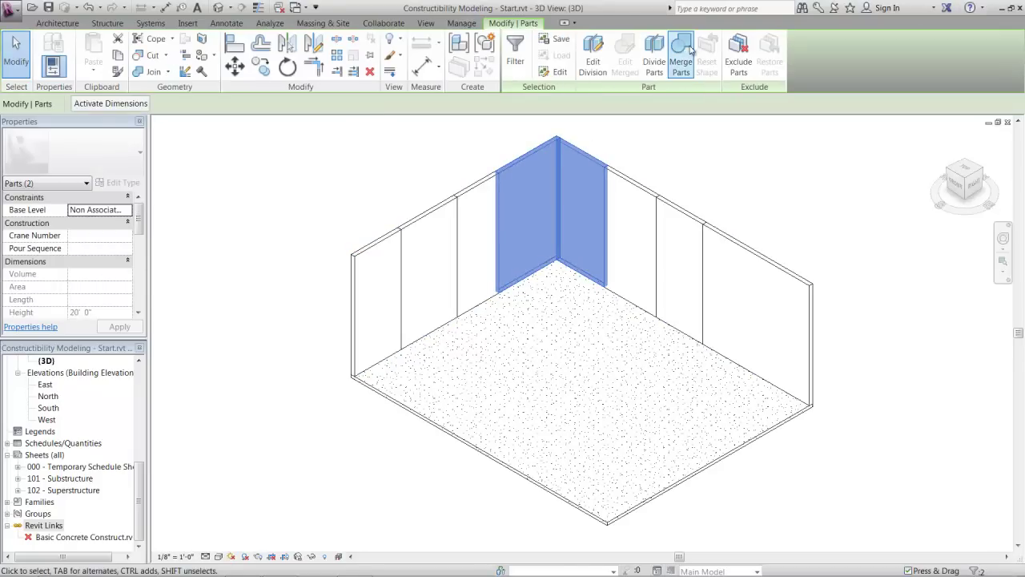
pyautogui.click(686, 50)
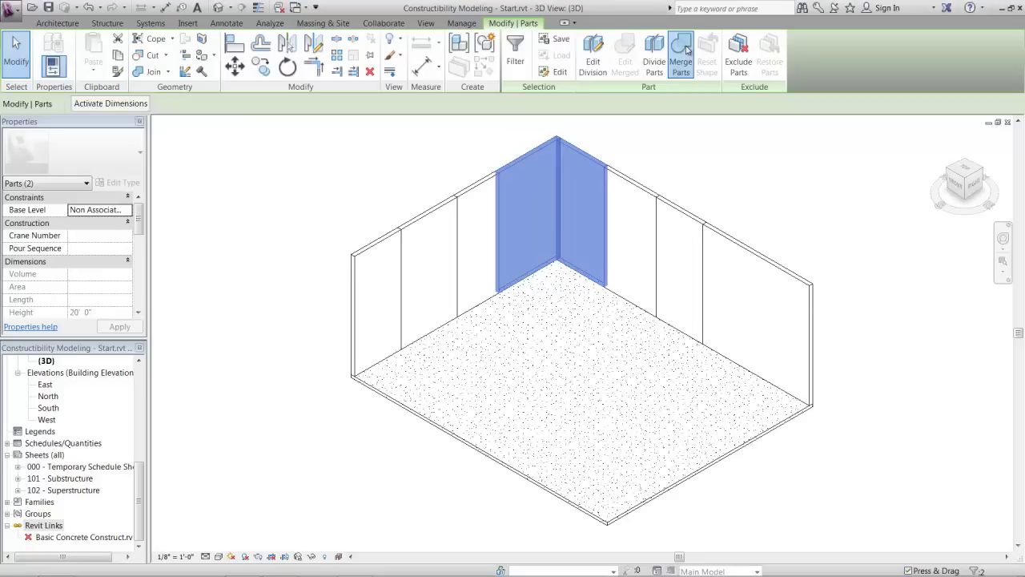
pyautogui.click(637, 135)
pyautogui.click(595, 164)
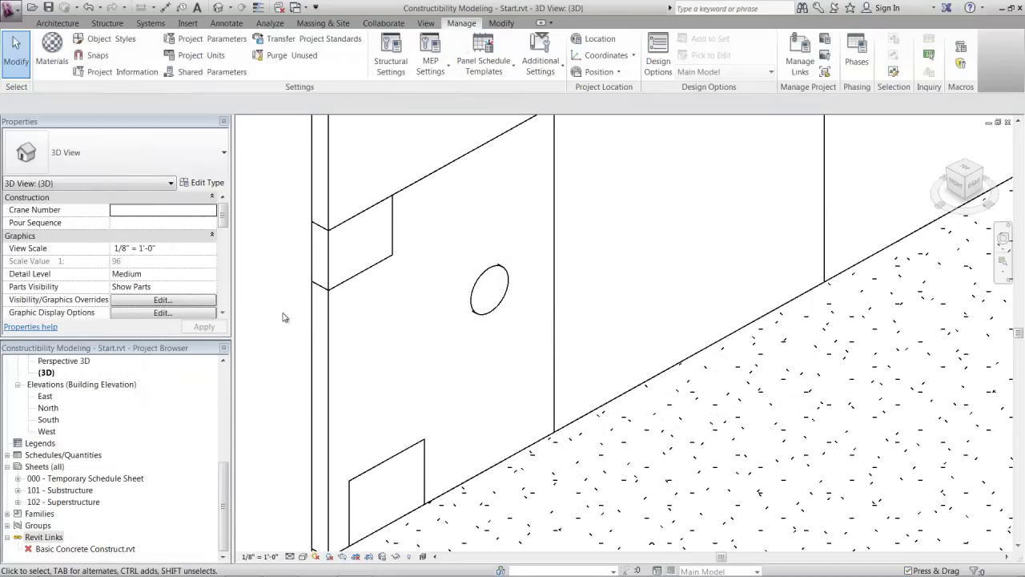
# Step: Exclude the two box parts and the cylinder part from the wall
pyautogui.click(353, 249)
pyautogui.keyDown('ctrl'); pyautogui.click(377, 481); pyautogui.keyUp('ctrl')
pyautogui.keyDown('ctrl'); pyautogui.click(490, 291); pyautogui.keyUp('ctrl')
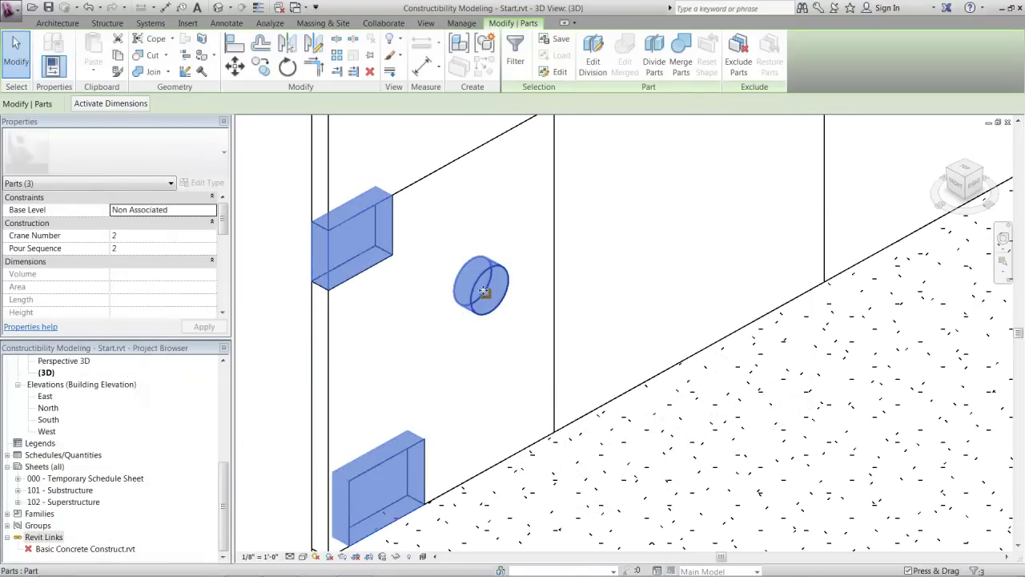
pyautogui.keyDown('ctrl'); pyautogui.click(572, 190); pyautogui.keyUp('ctrl')
pyautogui.click(735, 64)
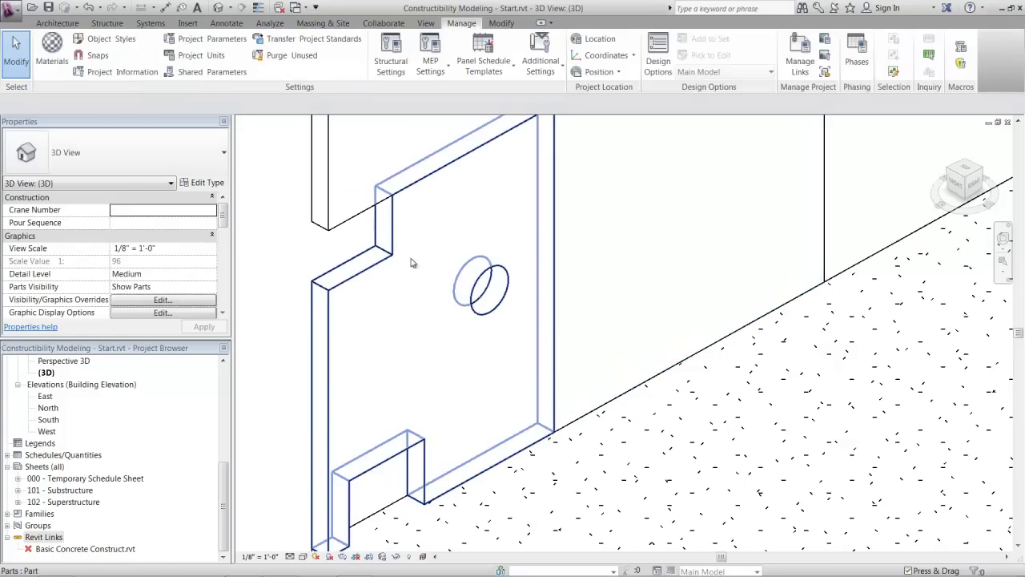
# Step: With shape handles on, lower the wall part's notch and reshape its lower opening
pyautogui.click(436, 261)
pyautogui.keyDown('shift'); pyautogui.moveTo(465, 287); pyautogui.dragTo(590, 264, button='middle'); pyautogui.keyUp('shift')
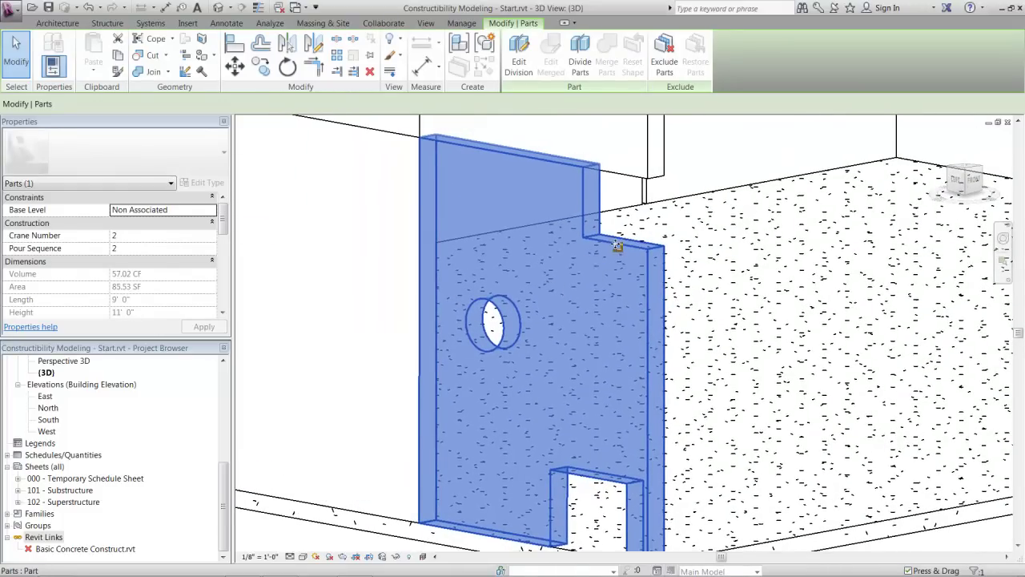
pyautogui.scroll(-3, 167, 300)
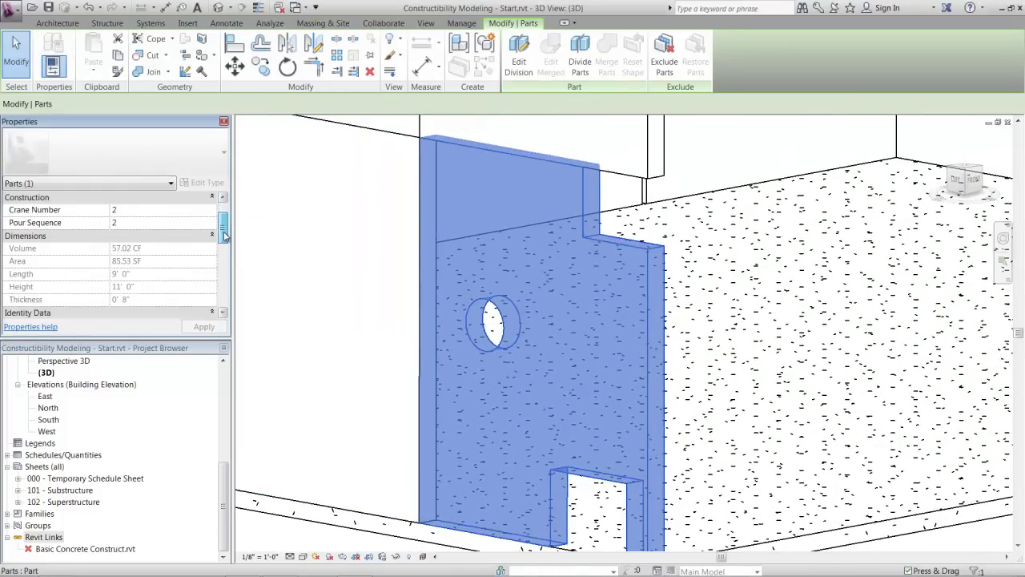
pyautogui.click(116, 313)
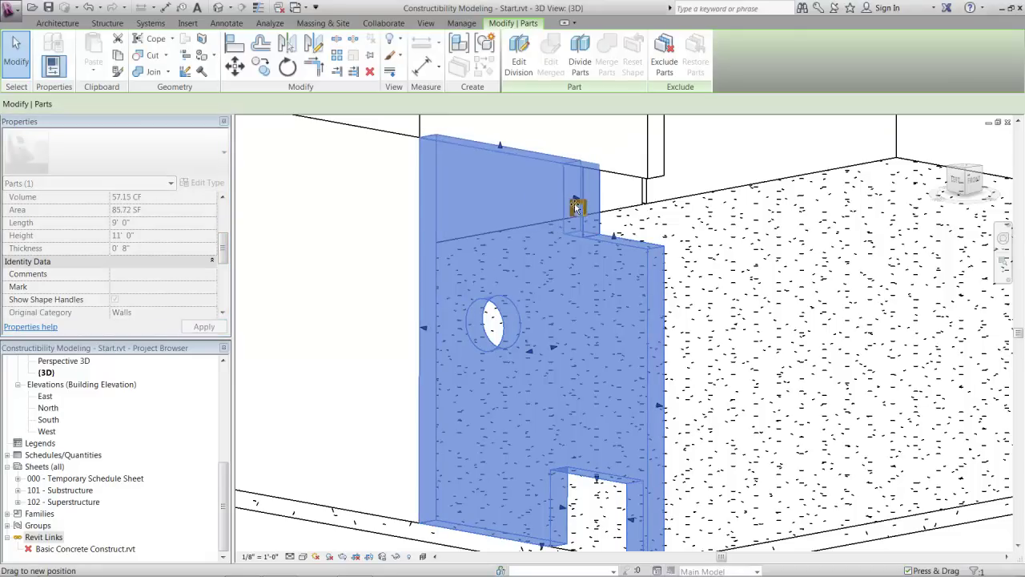
pyautogui.moveTo(577, 207); pyautogui.dragTo(618, 295)
pyautogui.moveTo(566, 513); pyautogui.dragTo(529, 510)
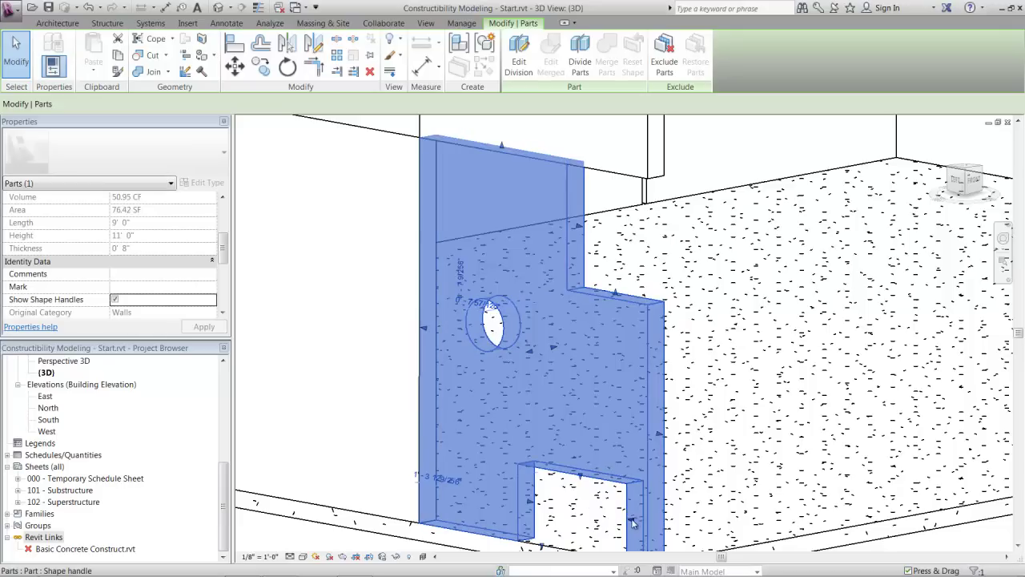
pyautogui.moveTo(633, 522); pyautogui.dragTo(593, 541)
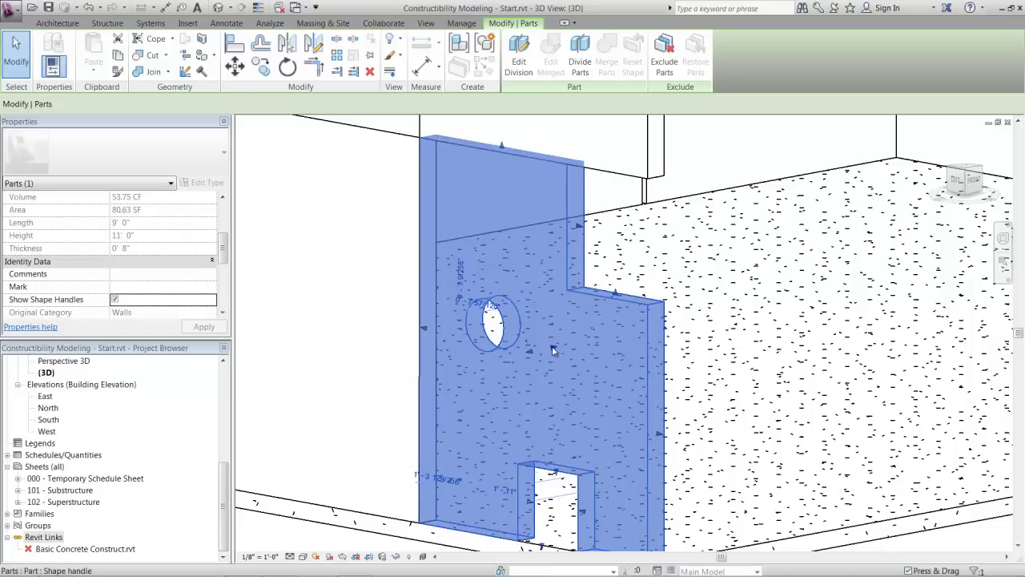
pyautogui.moveTo(552, 346)
pyautogui.mouseDown()
pyautogui.moveTo(563, 351)
pyautogui.moveTo(550, 353)
pyautogui.mouseUp()
pyautogui.keyDown('shift'); pyautogui.moveTo(583, 375); pyautogui.dragTo(365, 375, button='middle'); pyautogui.keyUp('shift')
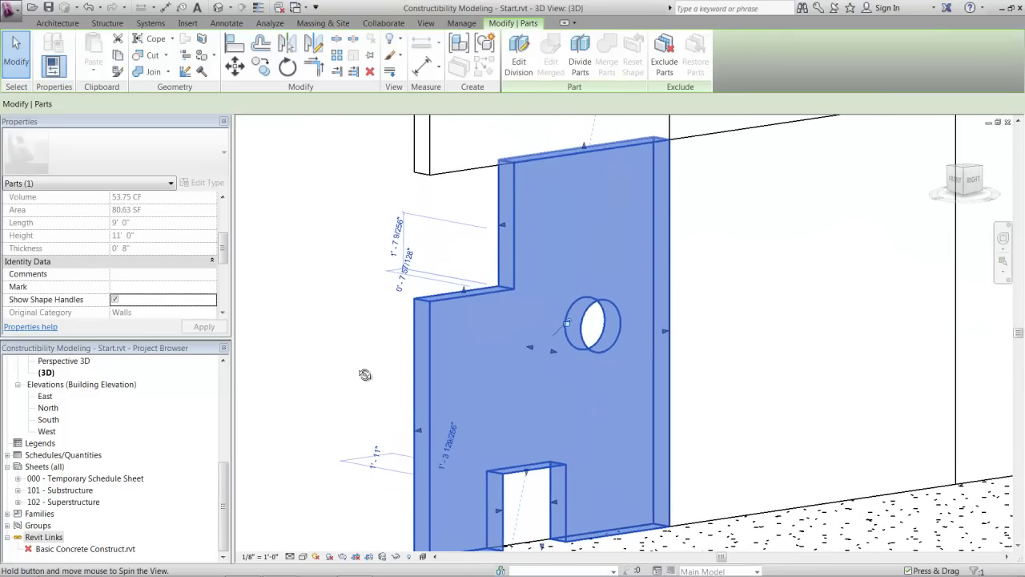
# Step: Edit the wall part's division and set its split profile to Notch
pyautogui.click(405, 311)
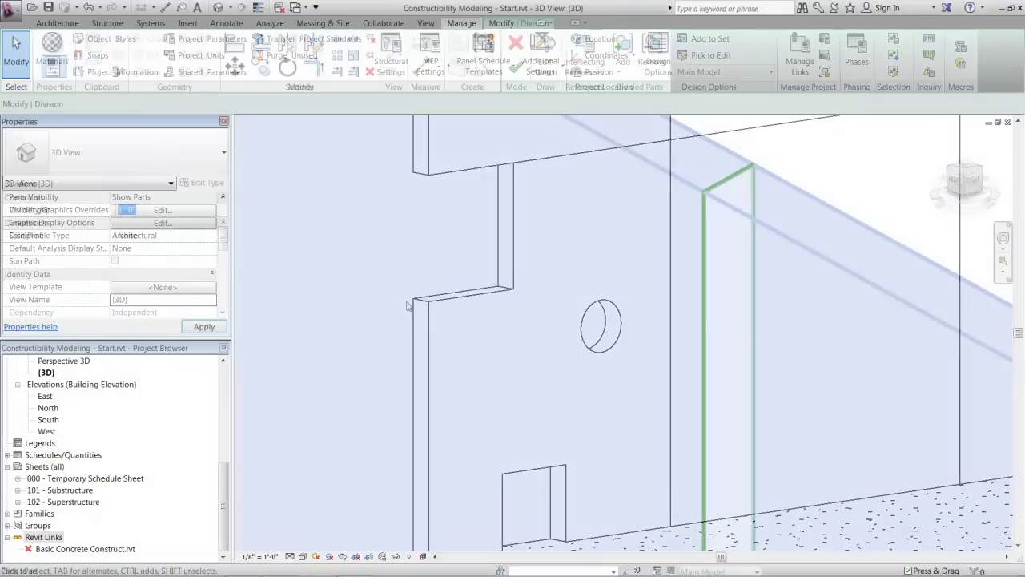
pyautogui.click(150, 210)
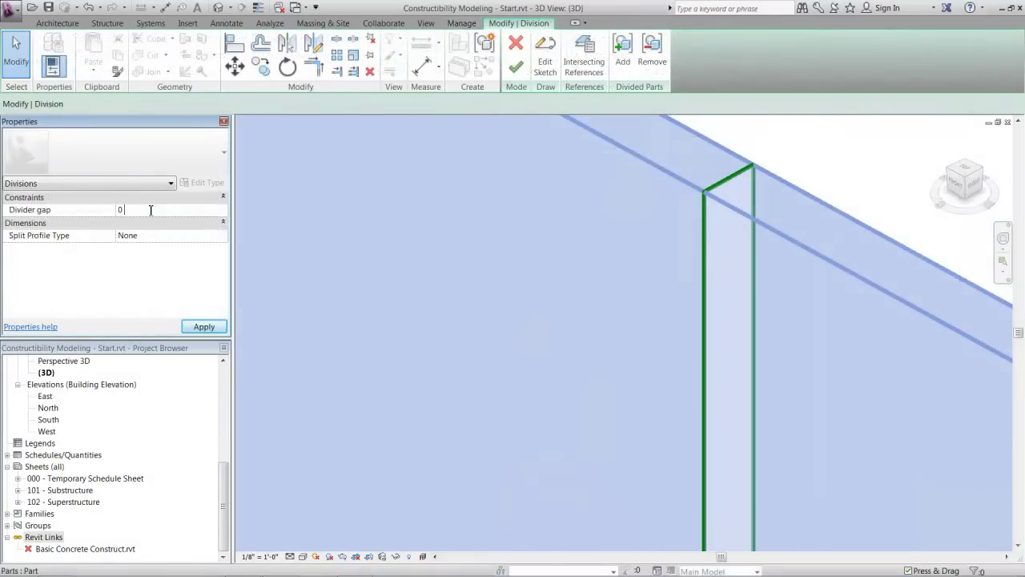
pyautogui.click(210, 328)
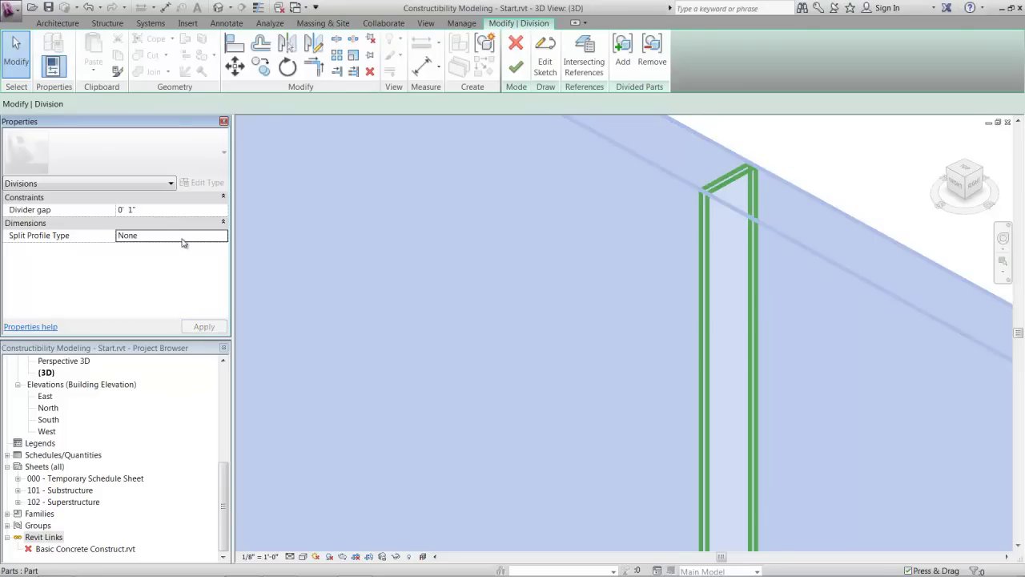
pyautogui.click(224, 236)
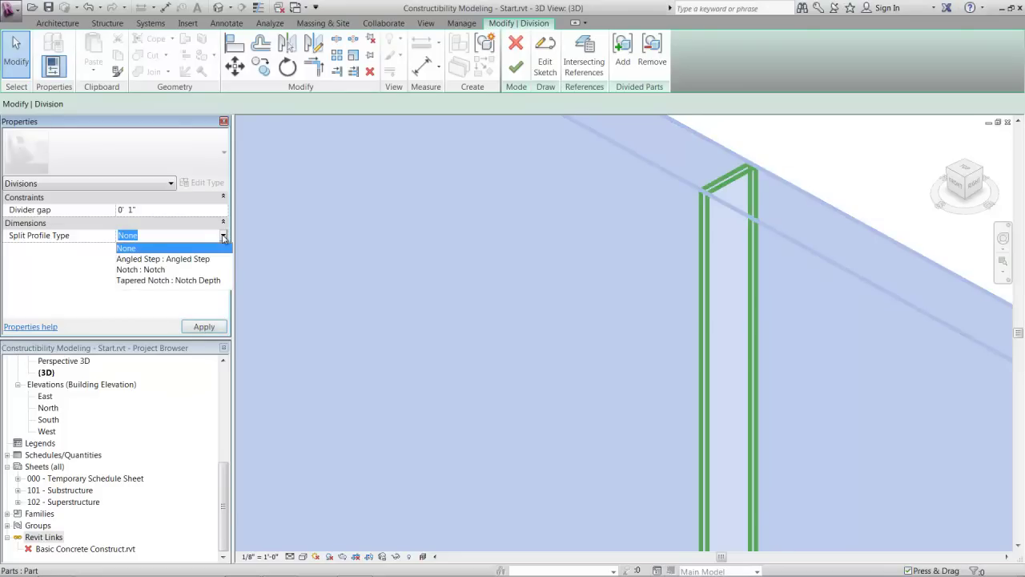
pyautogui.click(153, 270)
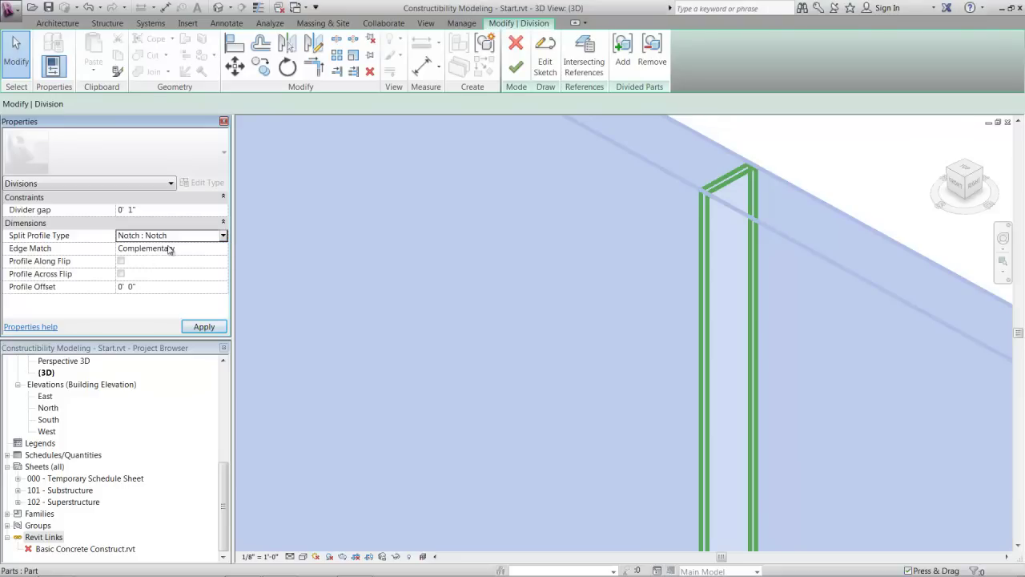
pyautogui.click(205, 326)
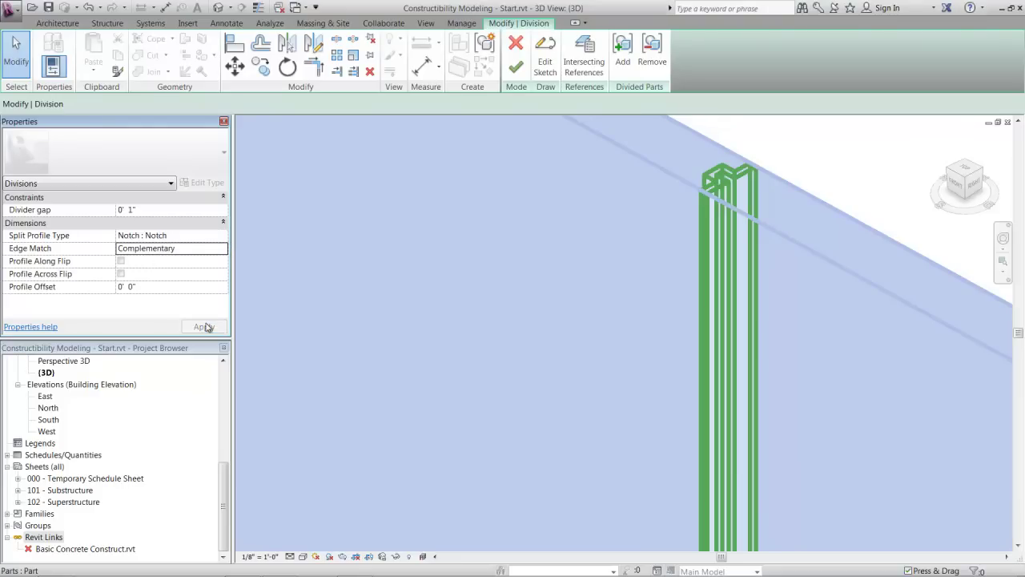
# Step: Set the notch's edge matching to Mirrored
pyautogui.scroll(8, 654, 213)
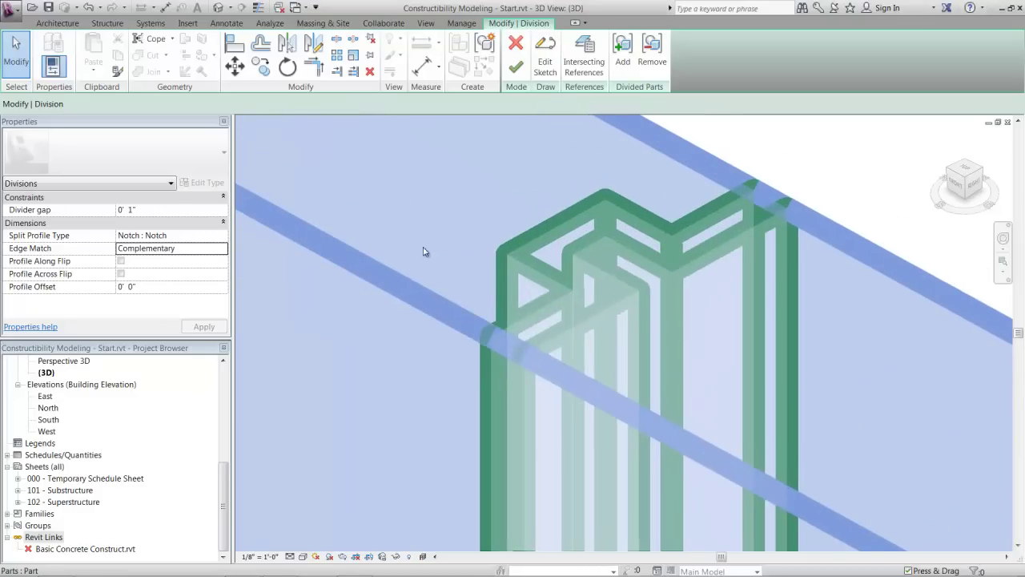
pyautogui.click(205, 251)
pyautogui.click(223, 249)
pyautogui.click(145, 274)
pyautogui.click(203, 327)
# Step: Set the divider gap to 0' 2" and finish editing the division
pyautogui.scroll(-5, 481, 320)
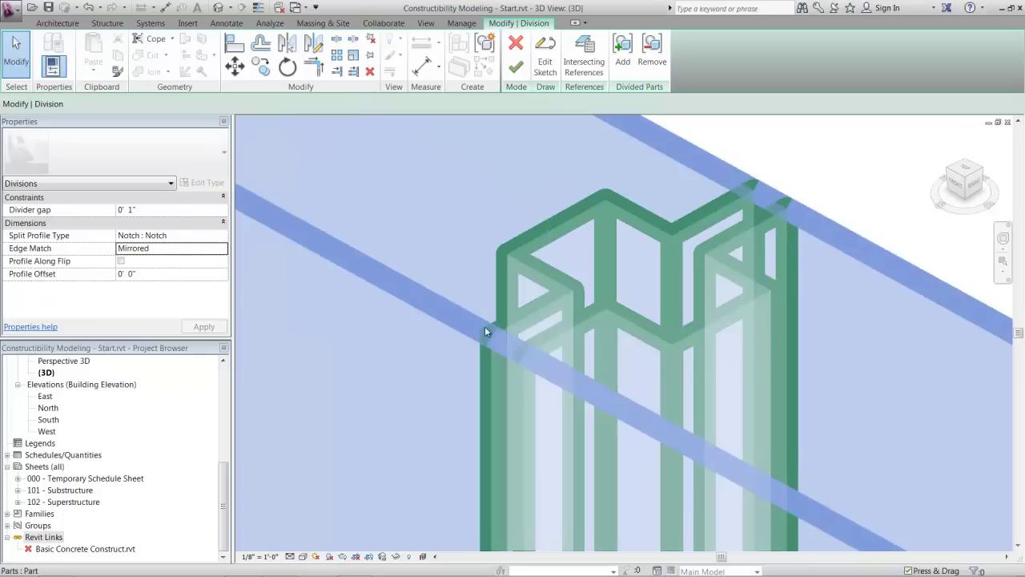
pyautogui.click(133, 209)
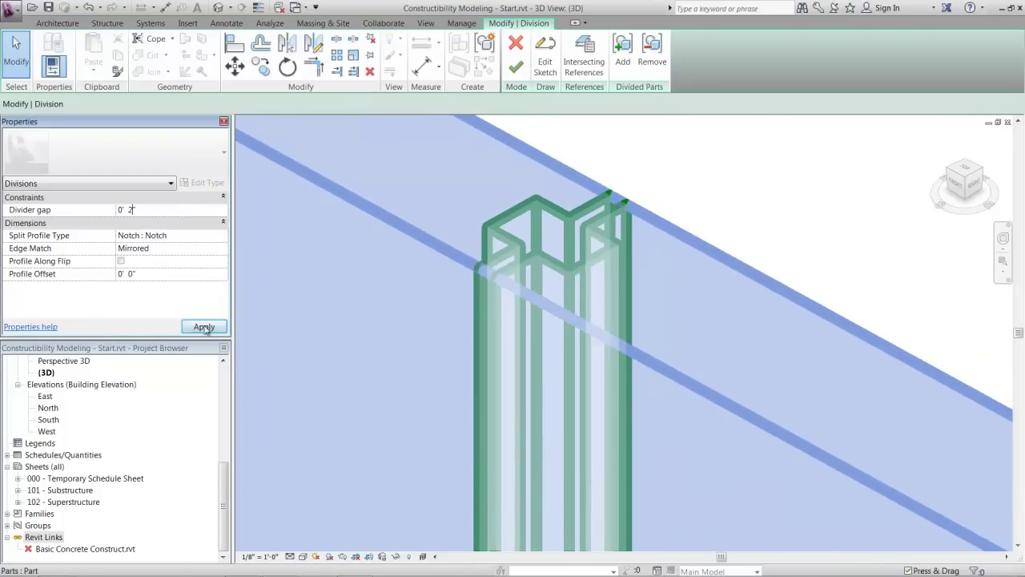
pyautogui.click(204, 327)
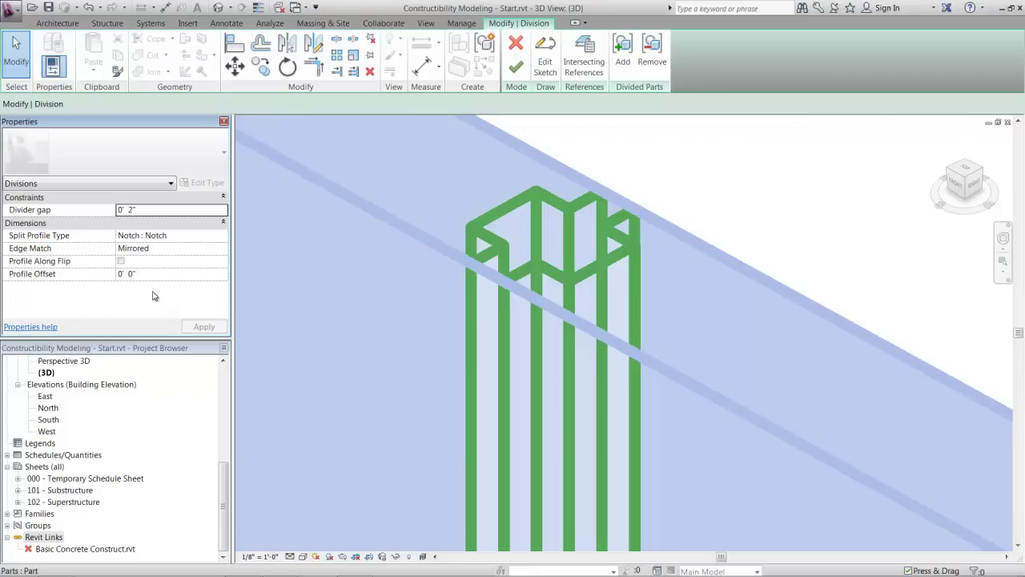
pyautogui.click(516, 67)
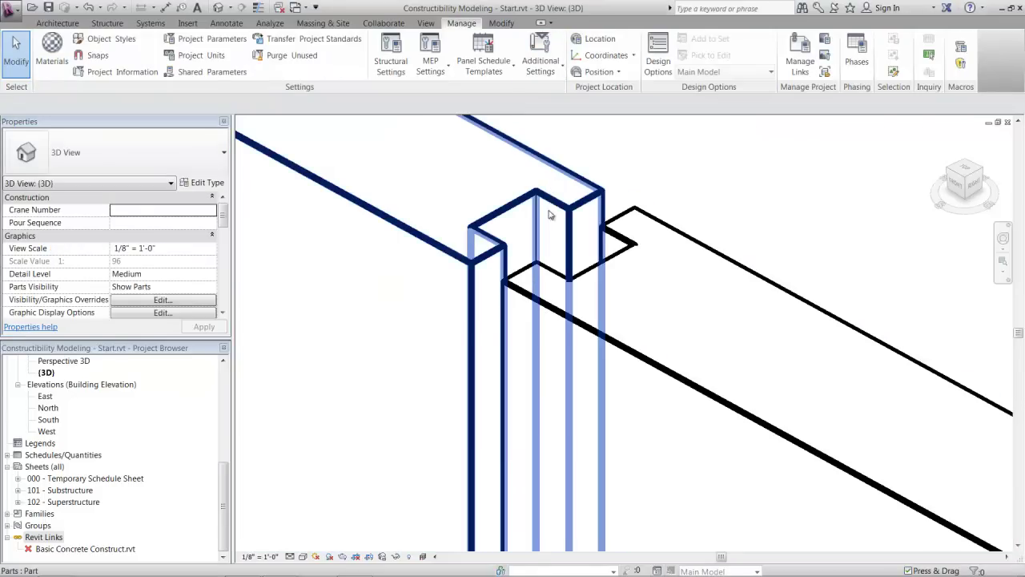
pyautogui.keyDown('shift'); pyautogui.moveTo(559, 208); pyautogui.dragTo(567, 274, button='middle'); pyautogui.keyUp('shift')
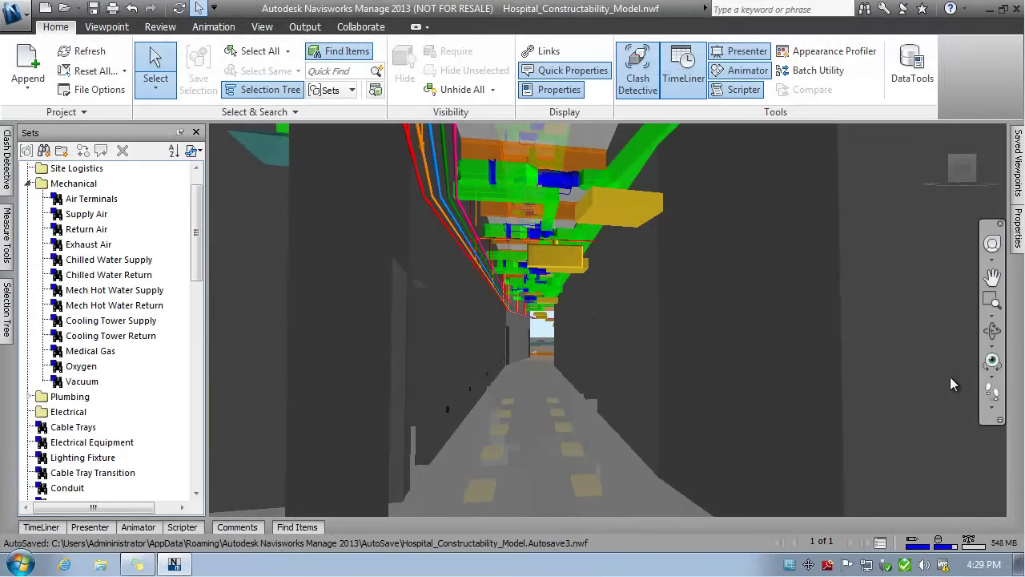
# Step: Walk forward down the hospital corridor, turning right beneath the ducts and framing
pyautogui.click(993, 389)
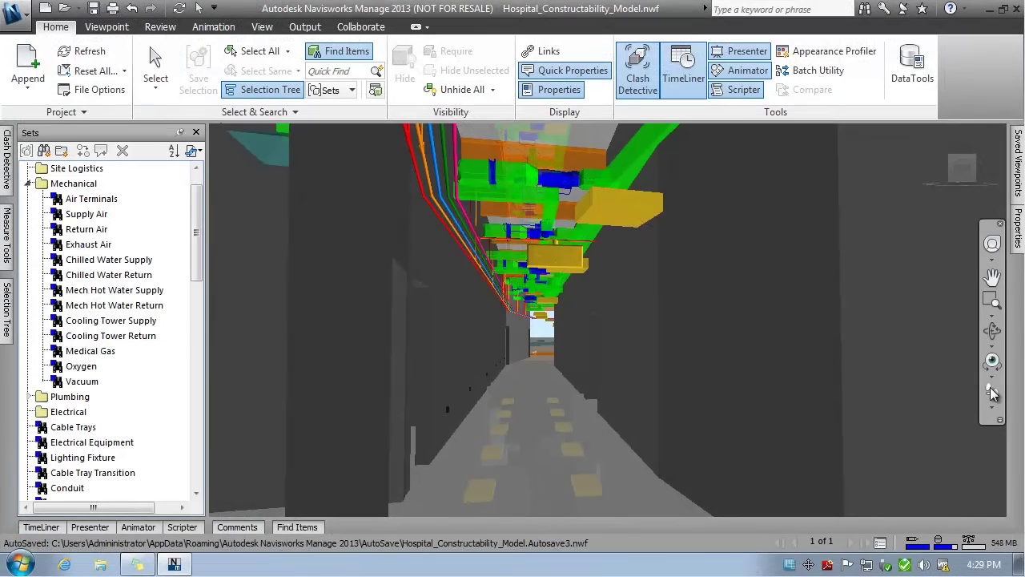
pyautogui.moveTo(534, 403); pyautogui.dragTo(807, 391)
pyautogui.moveTo(685, 398); pyautogui.dragTo(872, 389)
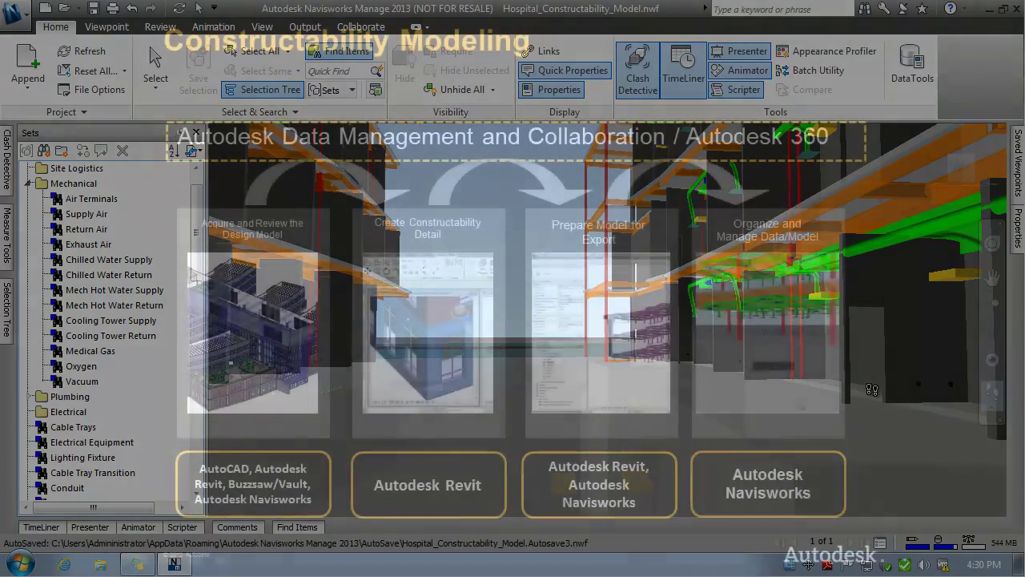